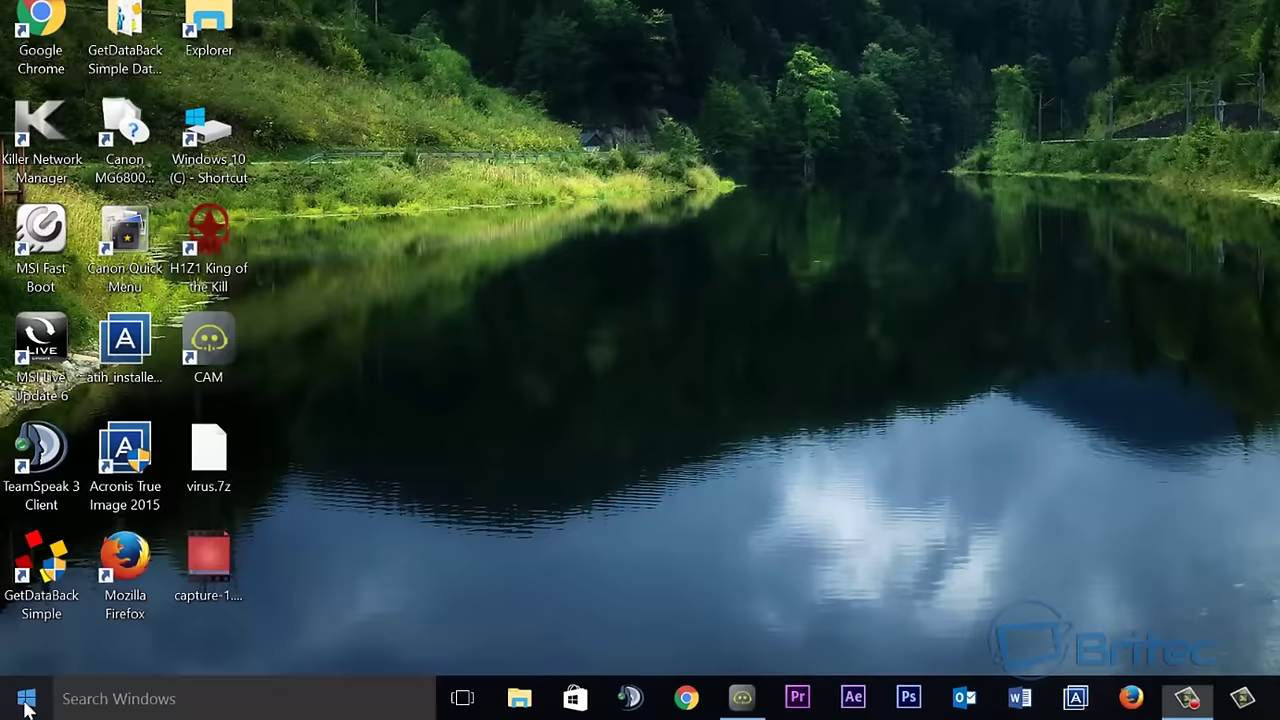
View the computer's drives in File Explorer and its disk partitions in Disk Management, minimising the former and closing the latter when done.
{"action": "right_click", "coordinate": [17, 705]}
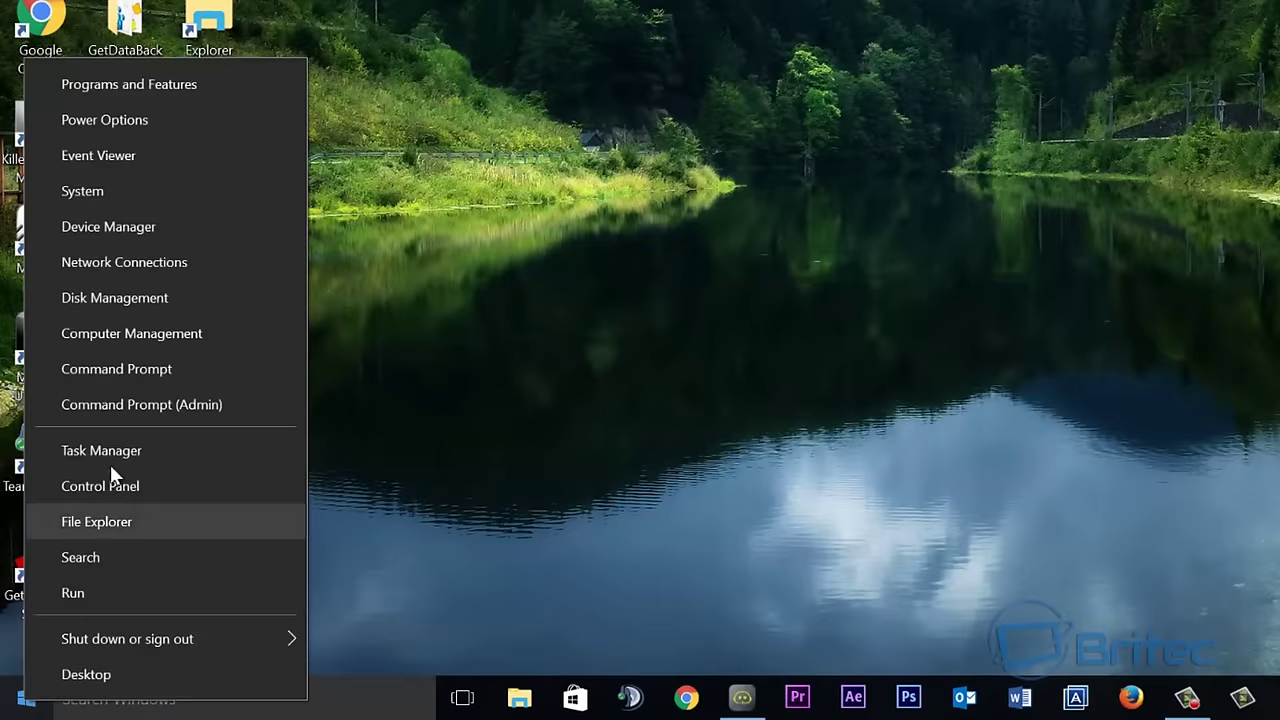
{"action": "left_click", "coordinate": [98, 520]}
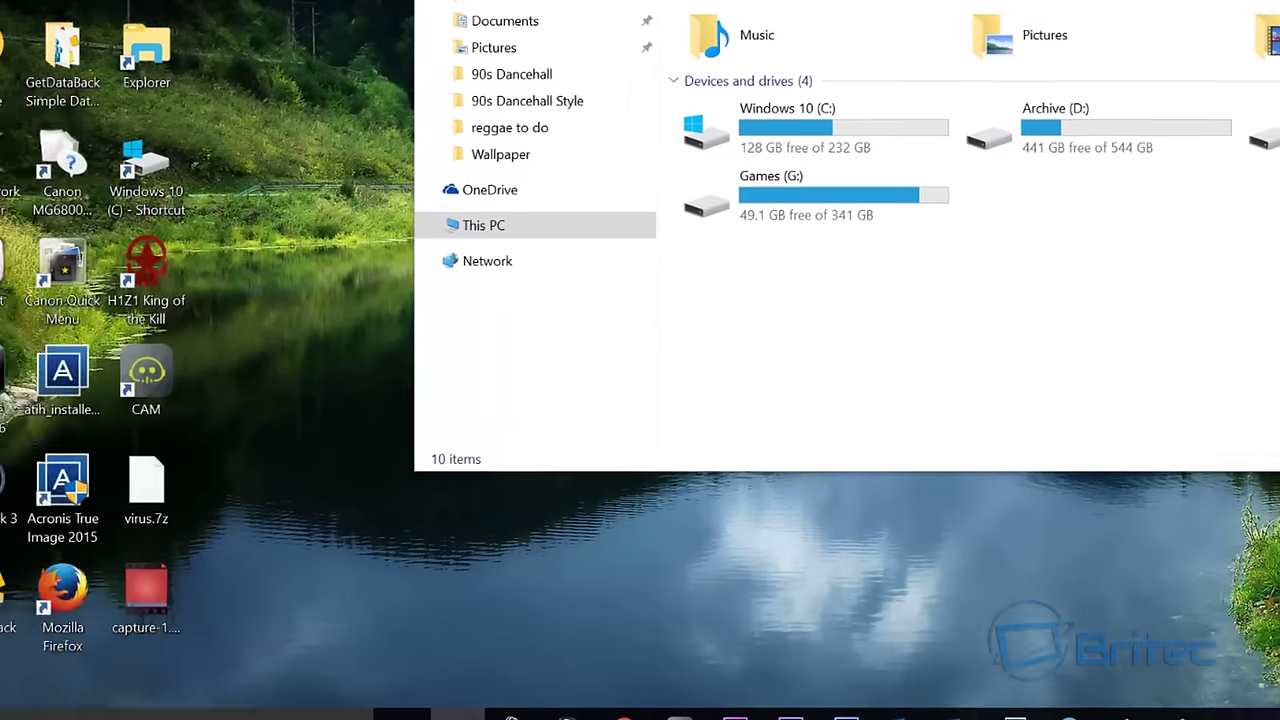
{"action": "right_click", "coordinate": [25, 697]}
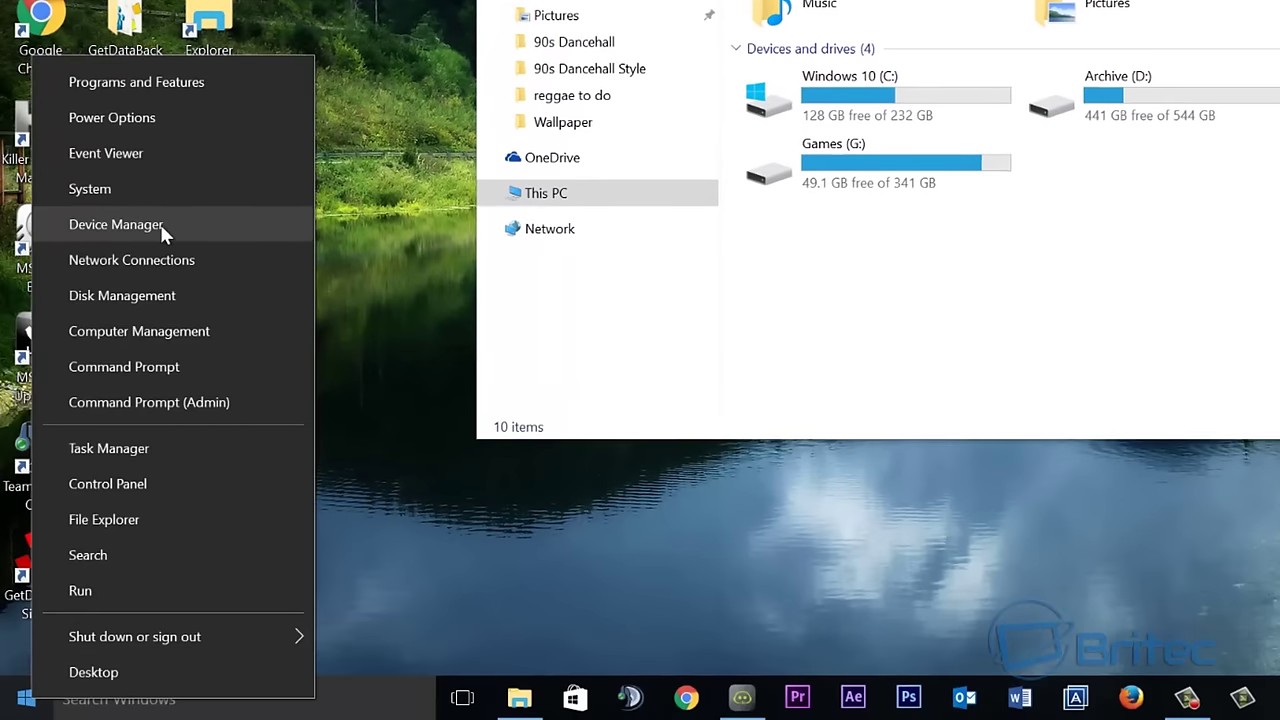
{"action": "left_click", "coordinate": [160, 298]}
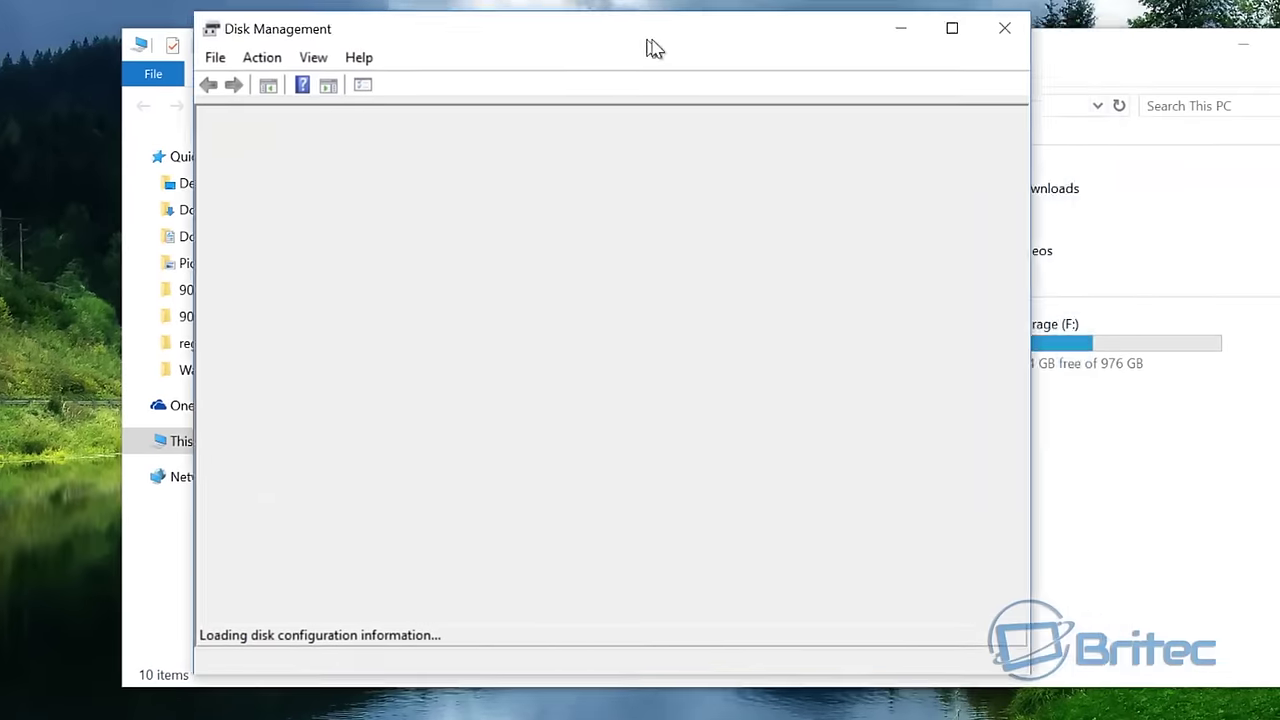
{"action": "left_click_drag", "start_coordinate": [651, 49], "coordinate": [781, 80]}
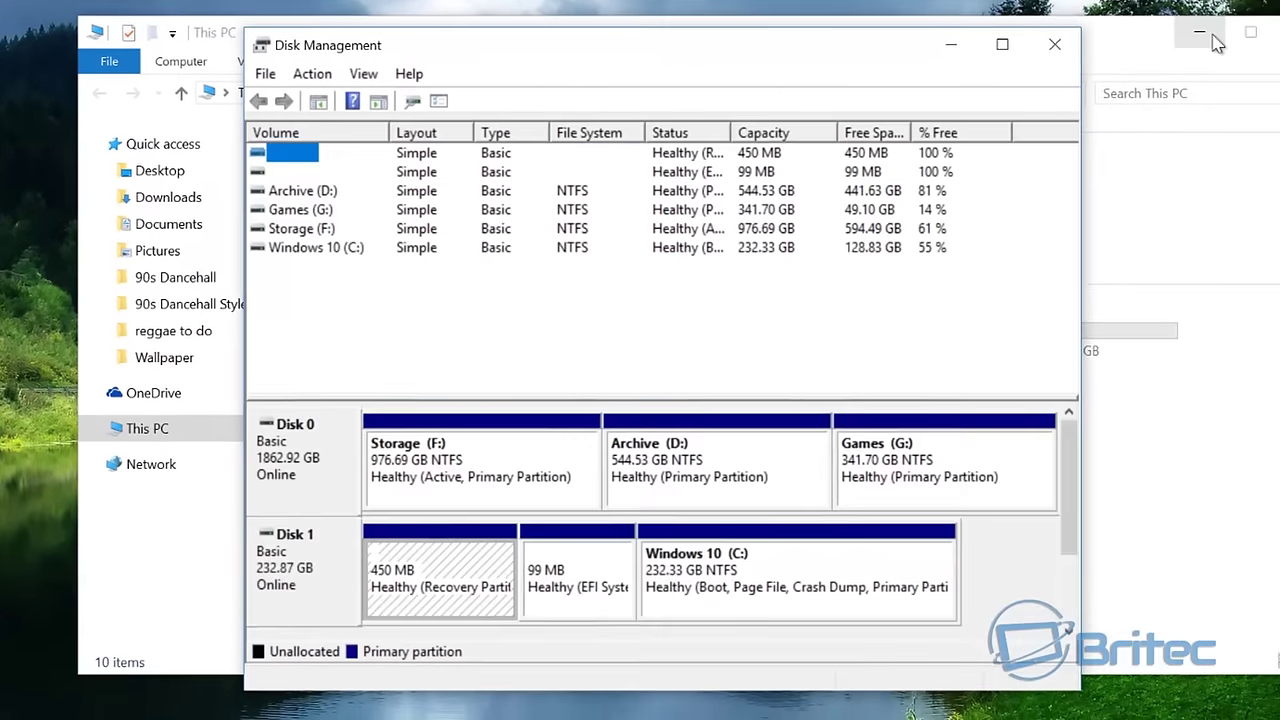
{"action": "left_click", "coordinate": [1242, 44]}
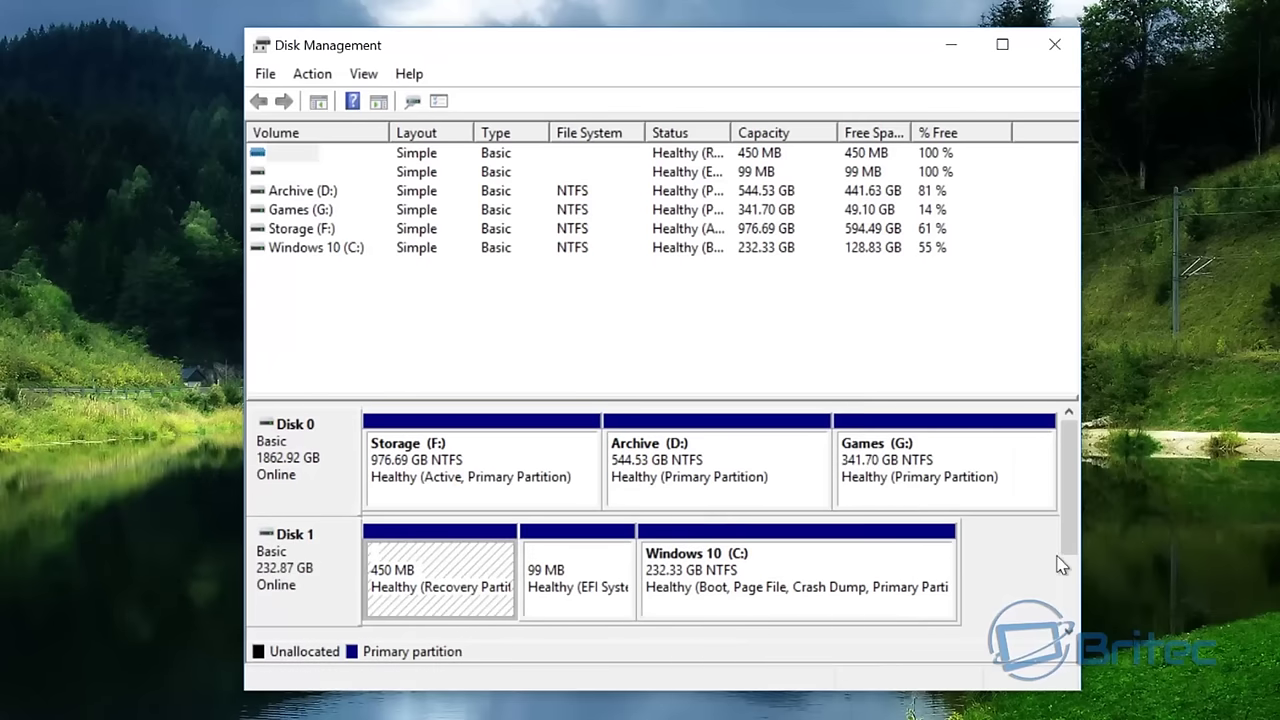
{"action": "left_click_drag", "start_coordinate": [1068, 540], "coordinate": [1071, 455]}
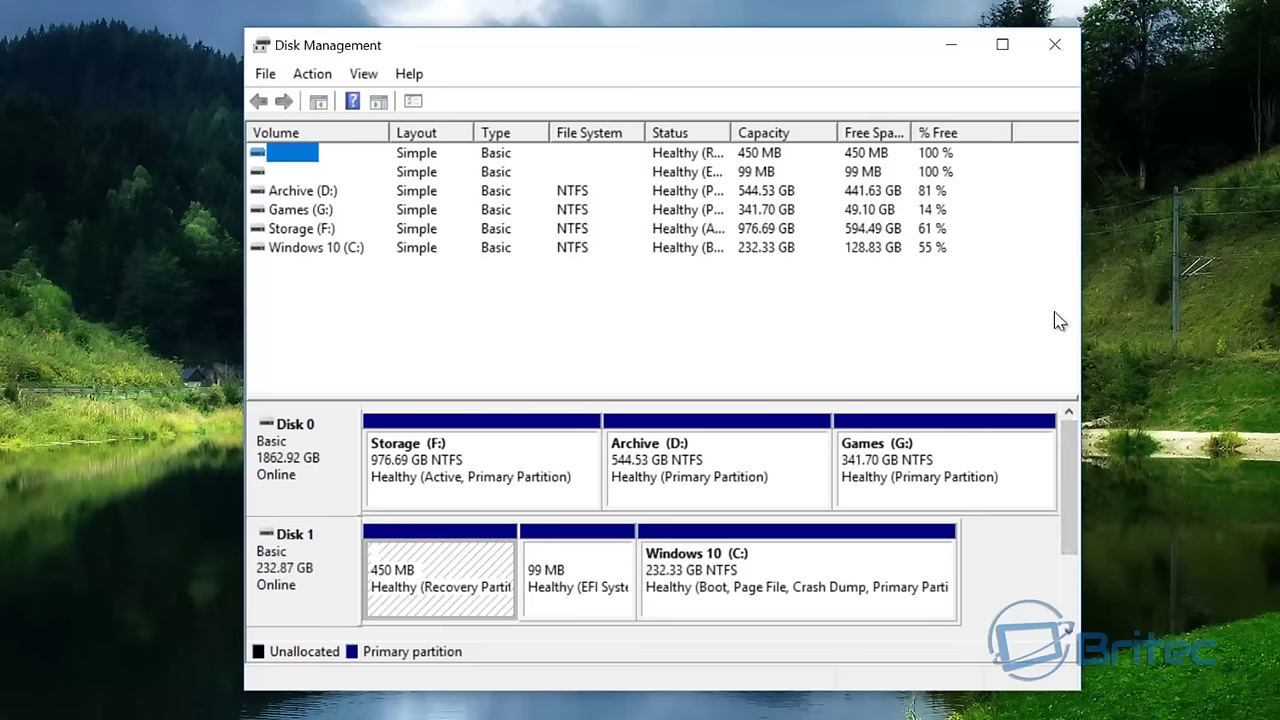
{"action": "left_click", "coordinate": [1054, 44]}
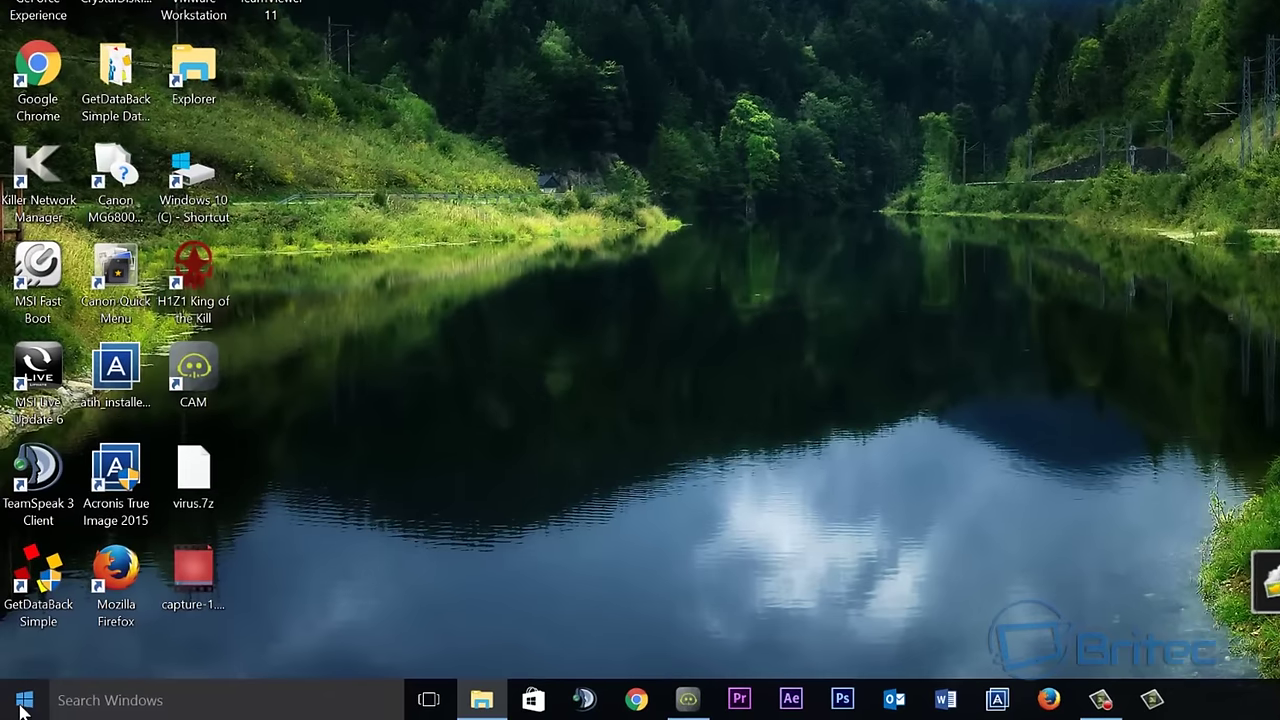
In Device Manager, search automatically for updated driver software for the USB Mass Storage Device under Universal Serial Bus controllers.
{"action": "right_click", "coordinate": [24, 703]}
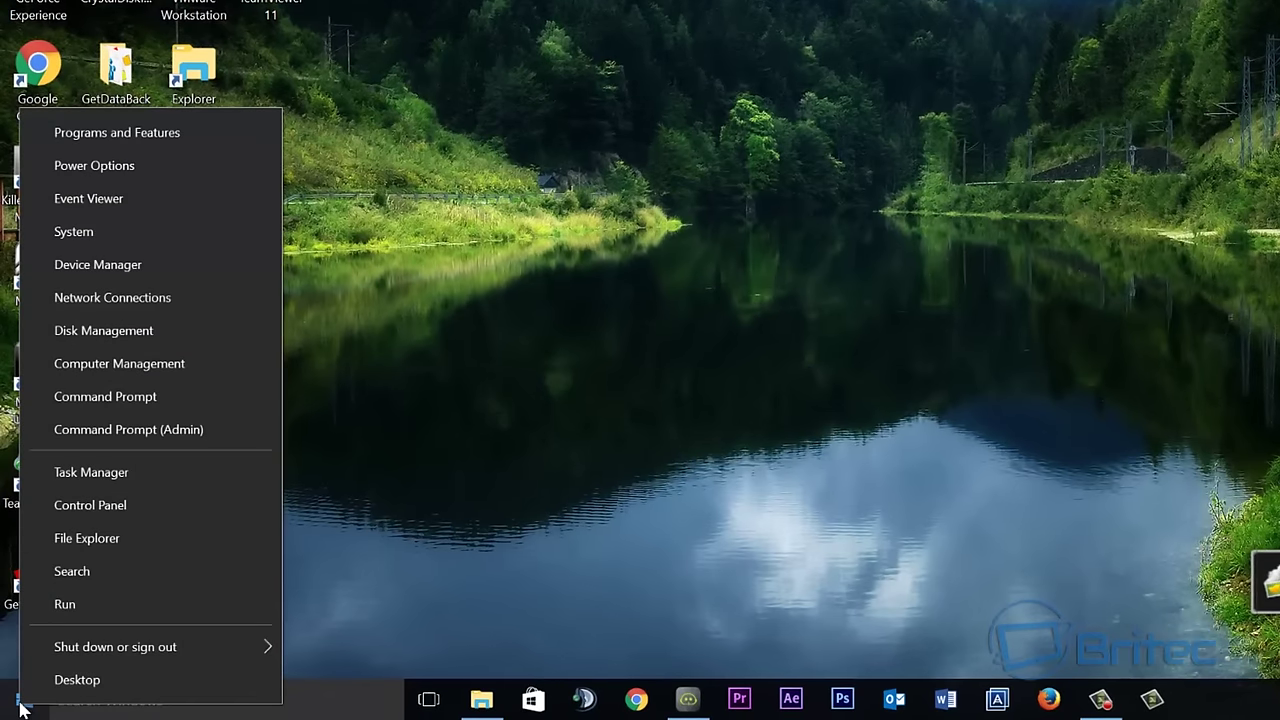
{"action": "left_click", "coordinate": [120, 268]}
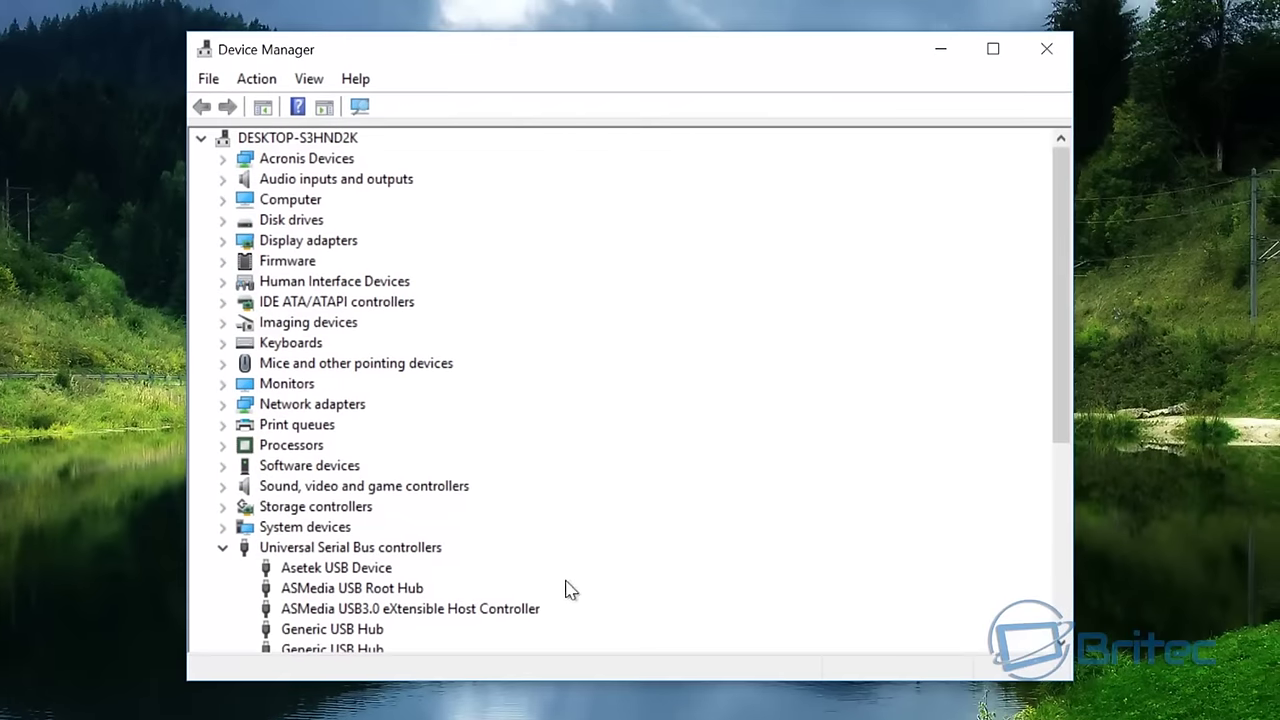
{"action": "scroll", "coordinate": [520, 560], "scroll_direction": "down", "scroll_amount": 2}
{"action": "scroll", "coordinate": [518, 556], "scroll_direction": "down", "scroll_amount": 3}
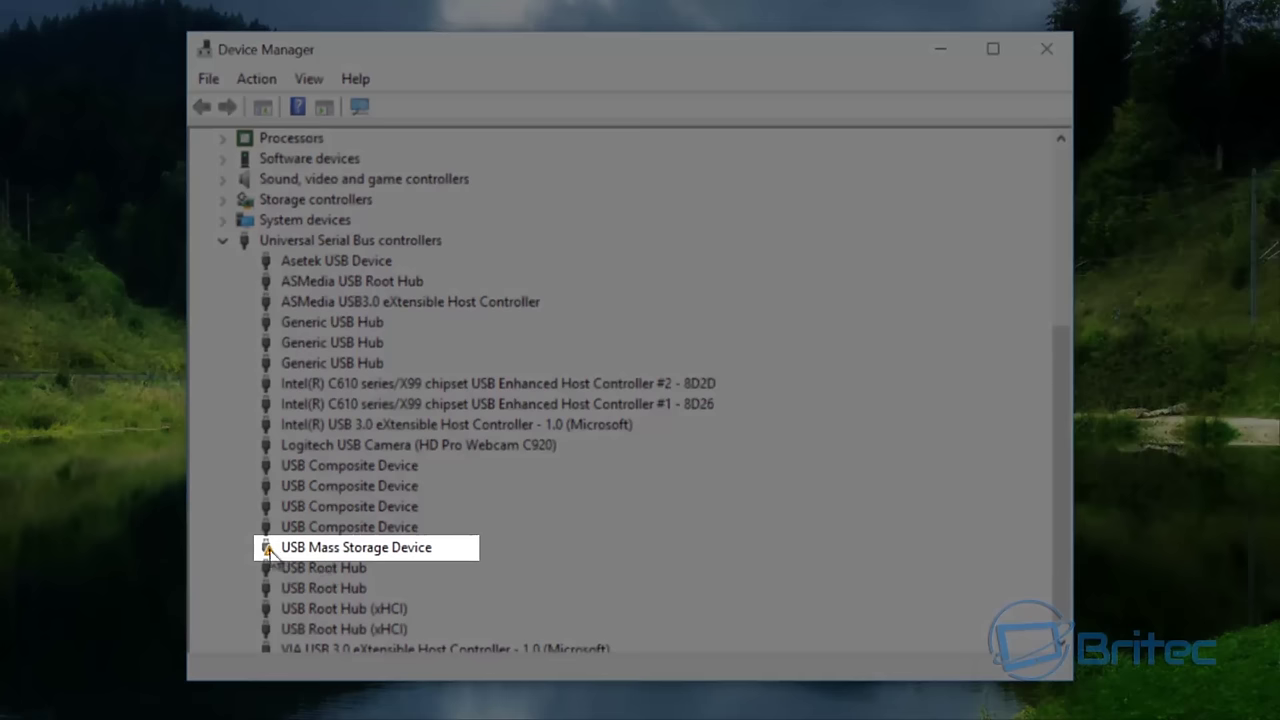
{"action": "left_click", "coordinate": [291, 552]}
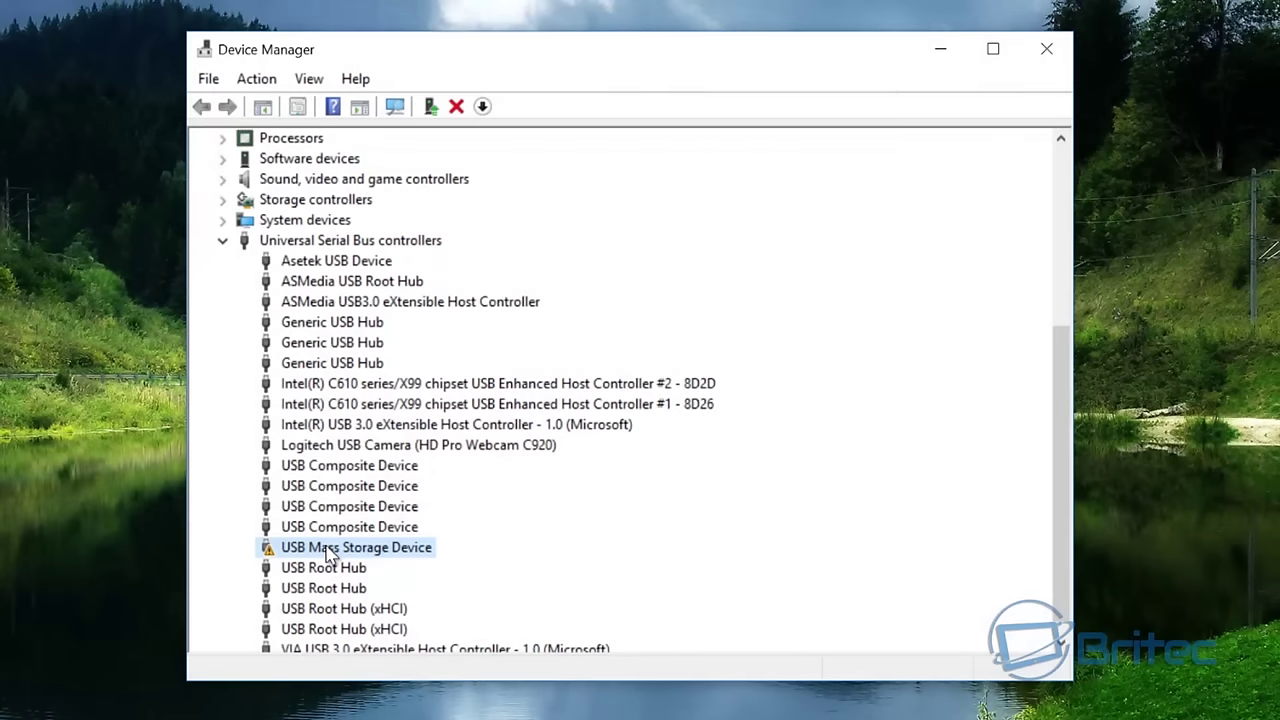
{"action": "right_click", "coordinate": [328, 556]}
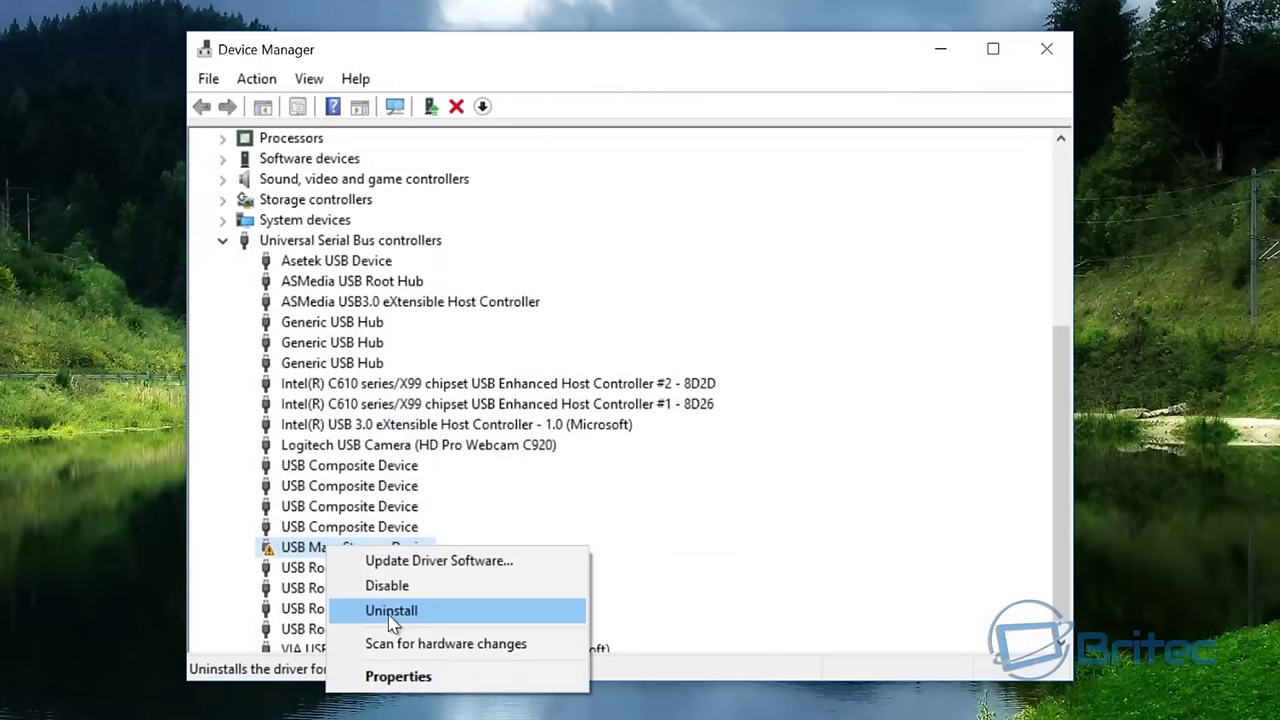
{"action": "left_click", "coordinate": [410, 562]}
{"action": "left_click", "coordinate": [468, 335]}
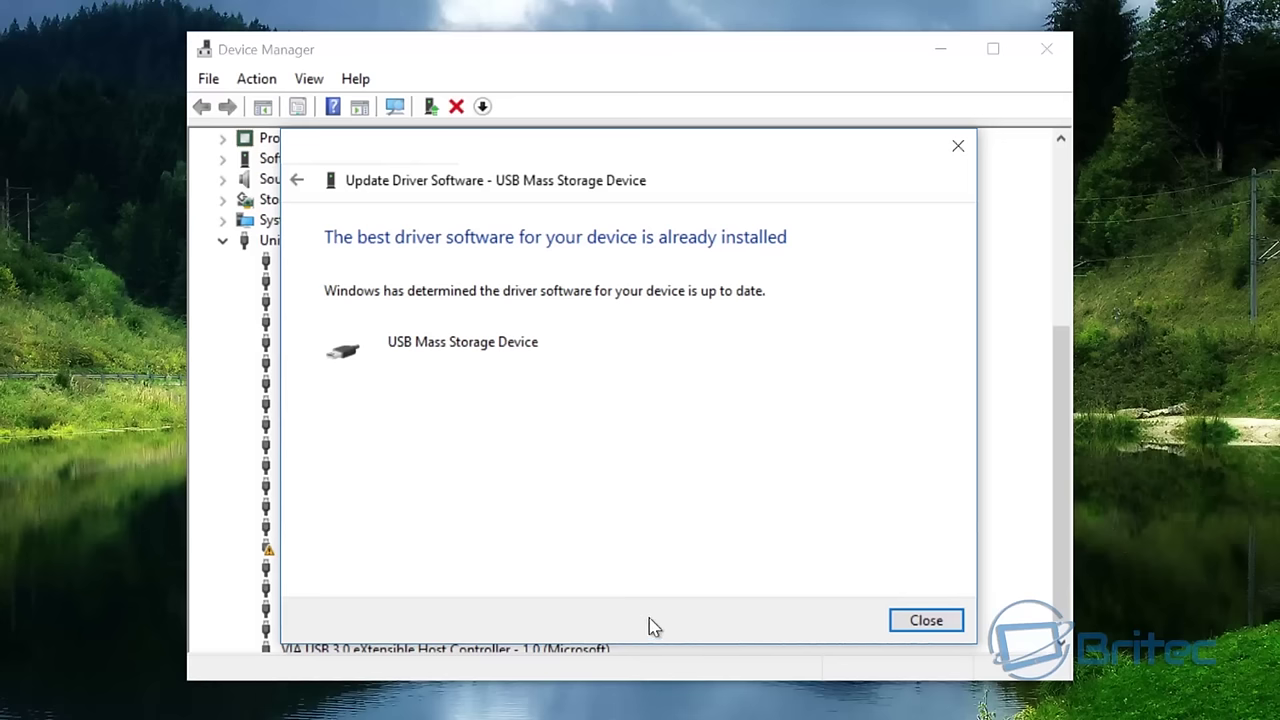
{"action": "left_click", "coordinate": [926, 620]}
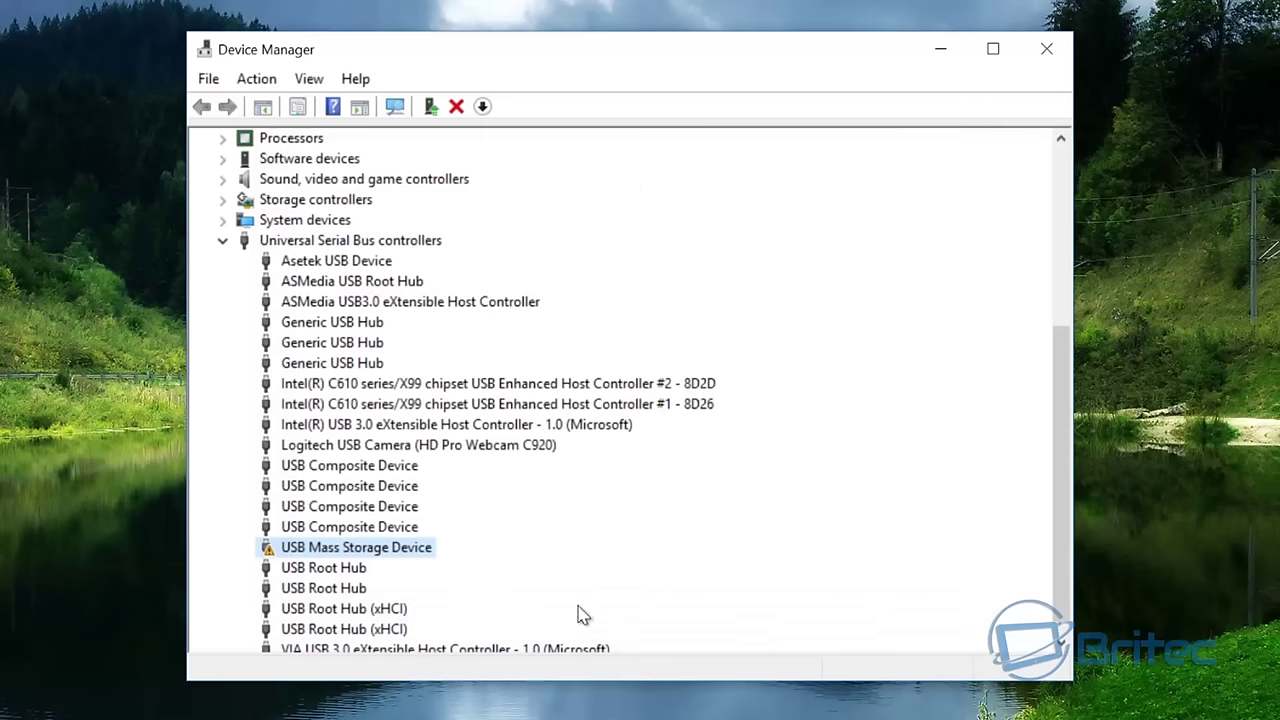
Uninstall the USB Mass Storage Device from the system and confirm the removal.
{"action": "right_click", "coordinate": [362, 558]}
{"action": "left_click", "coordinate": [430, 613]}
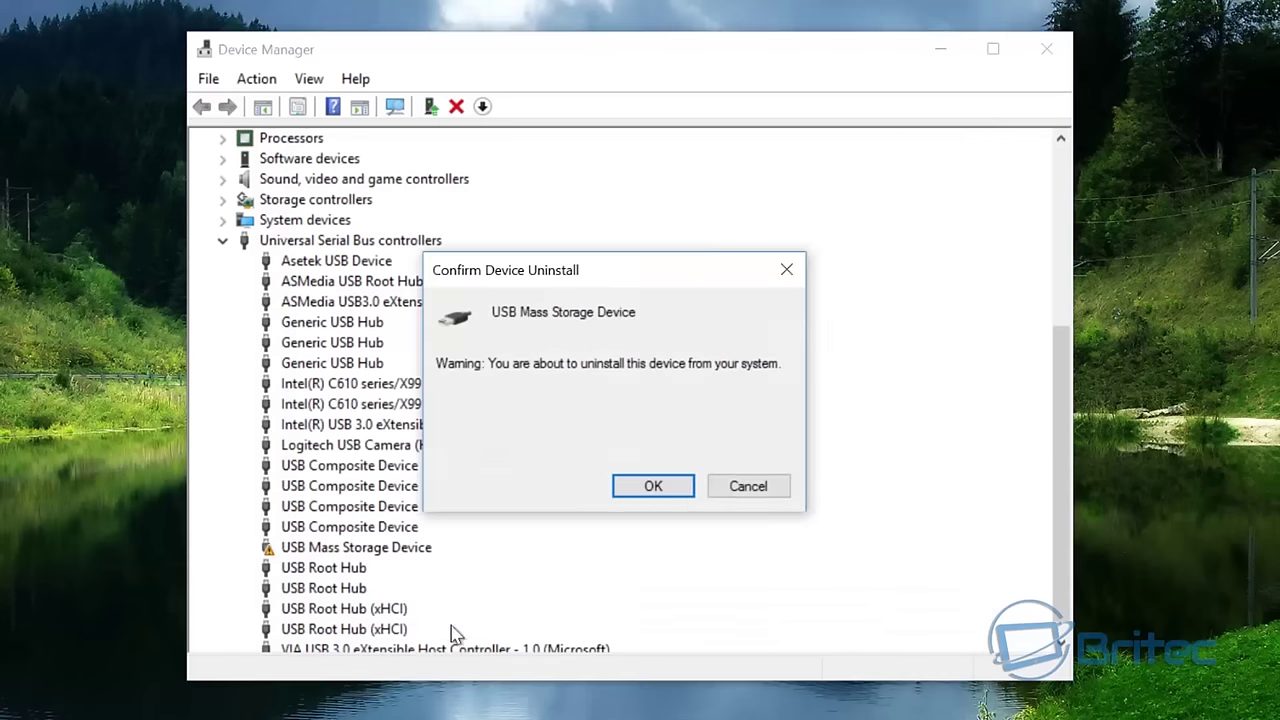
{"action": "left_click", "coordinate": [653, 486]}
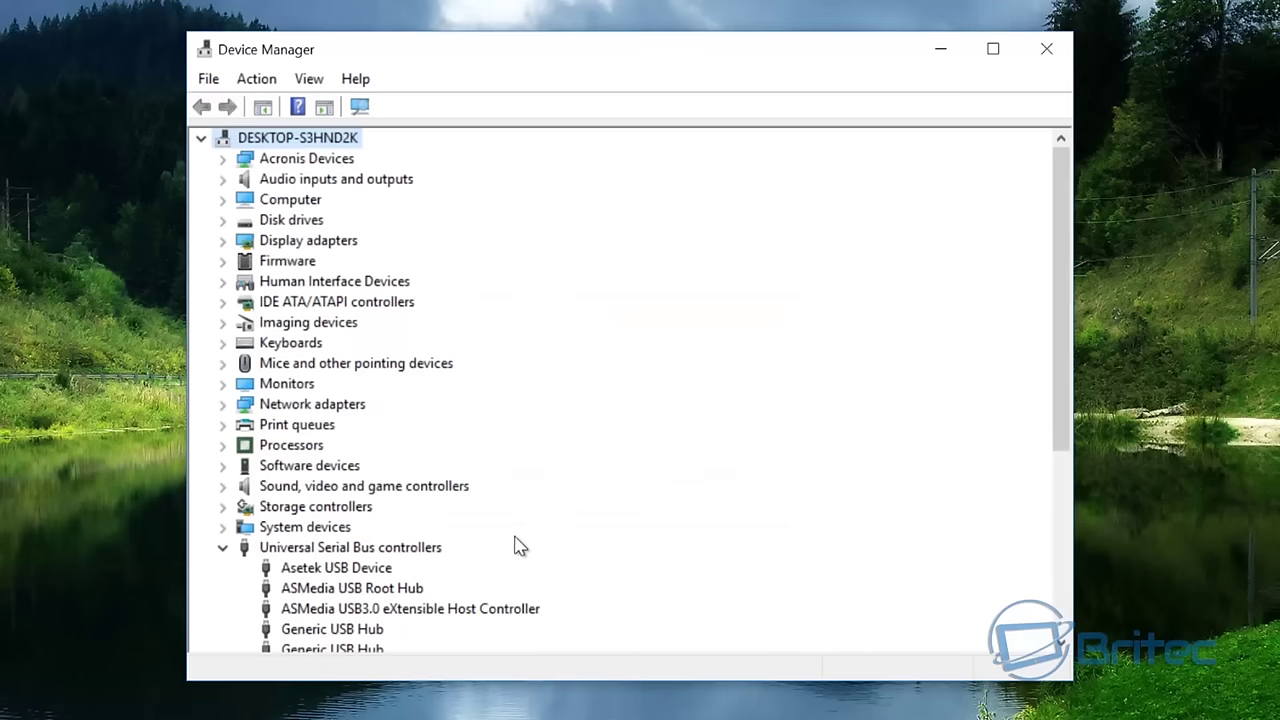
Scan for hardware changes and check the USB Mass Storage Device under Universal Serial Bus controllers, minimising Device Manager when done.
{"action": "scroll", "coordinate": [378, 577], "scroll_direction": "down", "scroll_amount": 1}
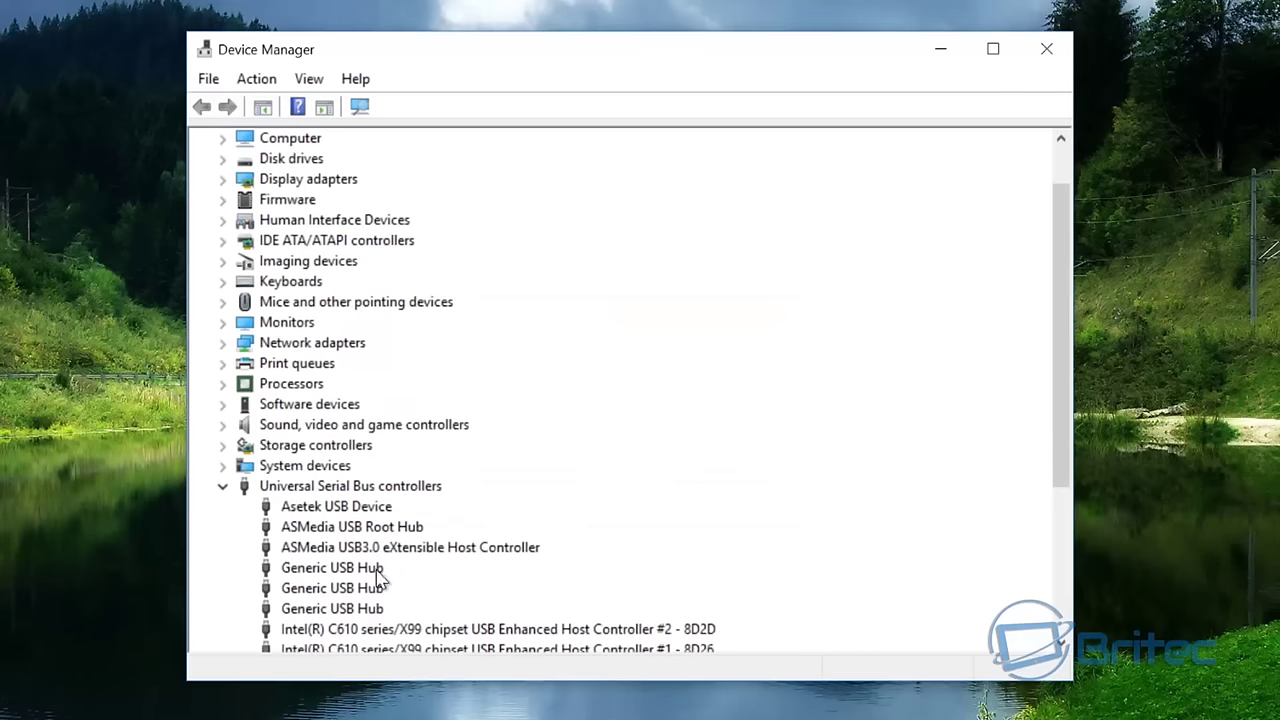
{"action": "scroll", "coordinate": [378, 577], "scroll_direction": "down", "scroll_amount": 1}
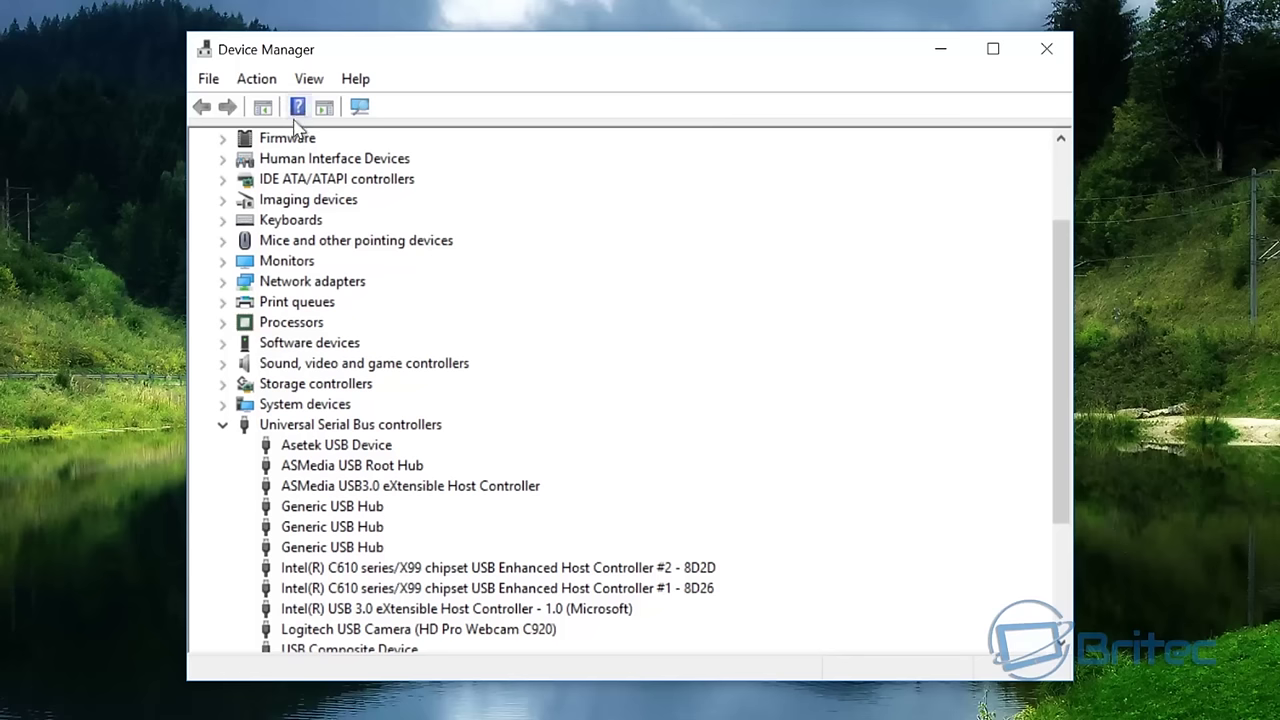
{"action": "left_click", "coordinate": [210, 80]}
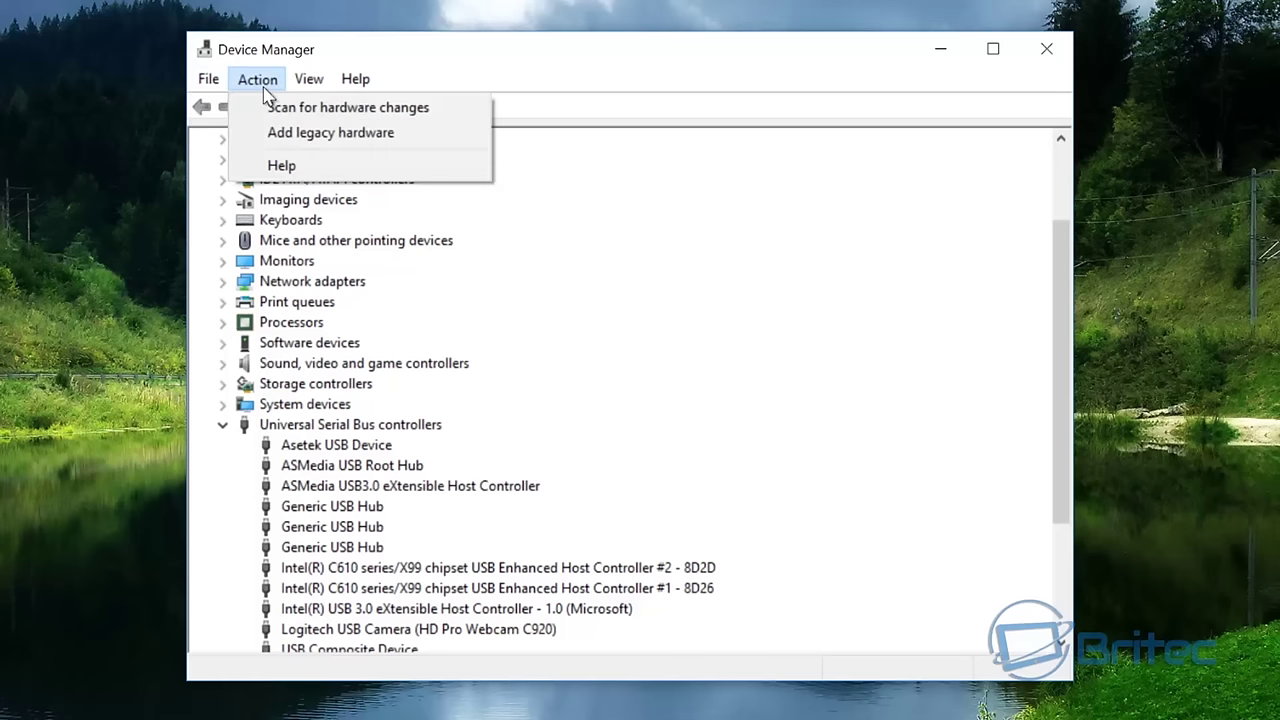
{"action": "left_click", "coordinate": [262, 109]}
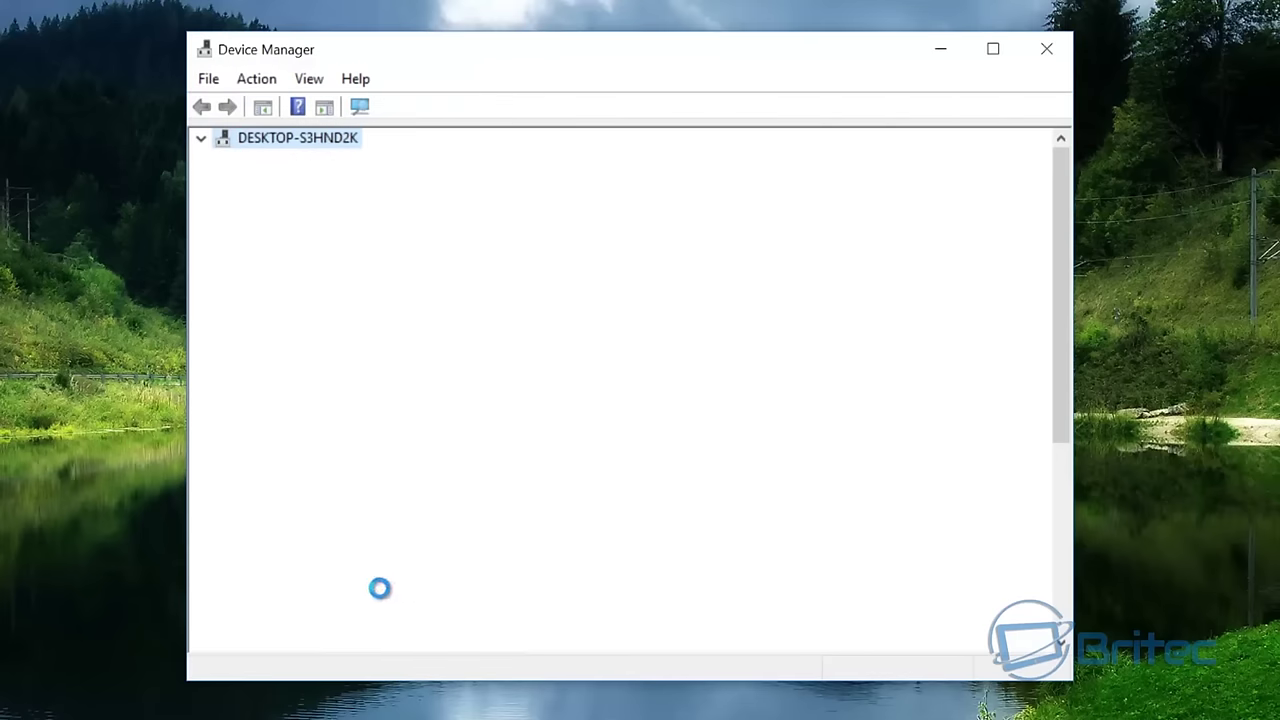
{"action": "scroll", "coordinate": [380, 600], "scroll_direction": "down", "scroll_amount": 5}
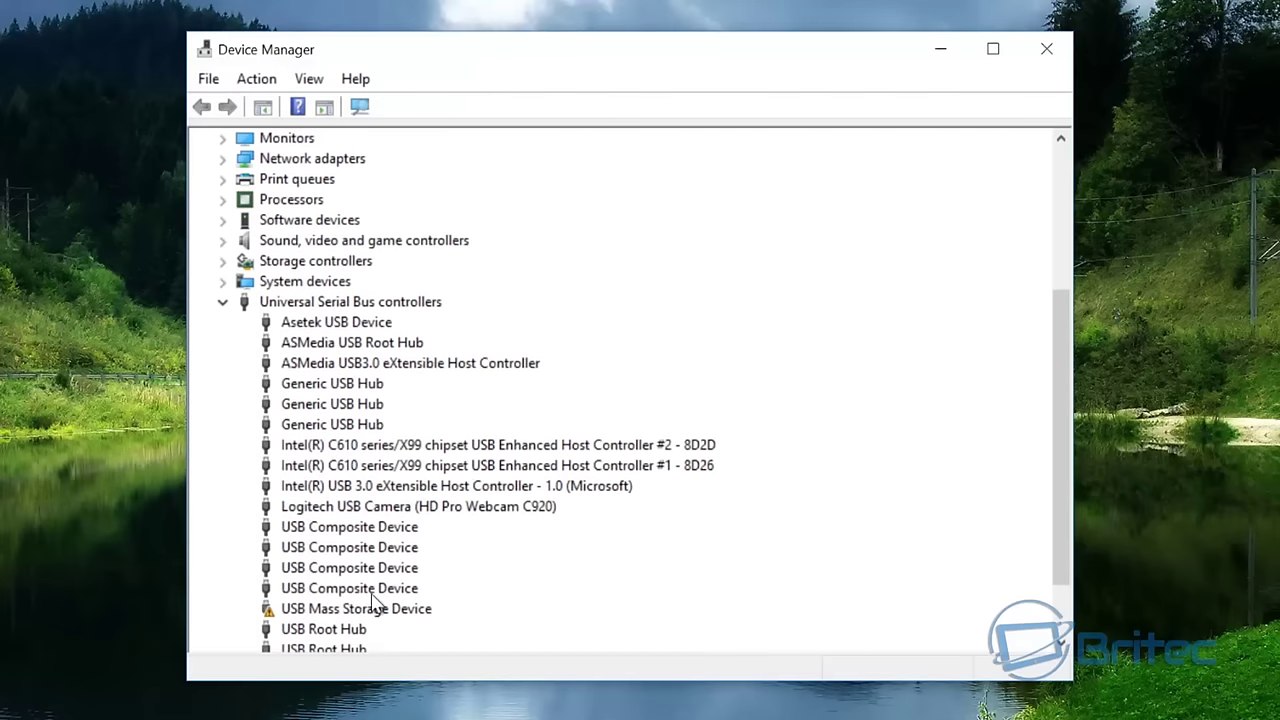
{"action": "left_click", "coordinate": [292, 611]}
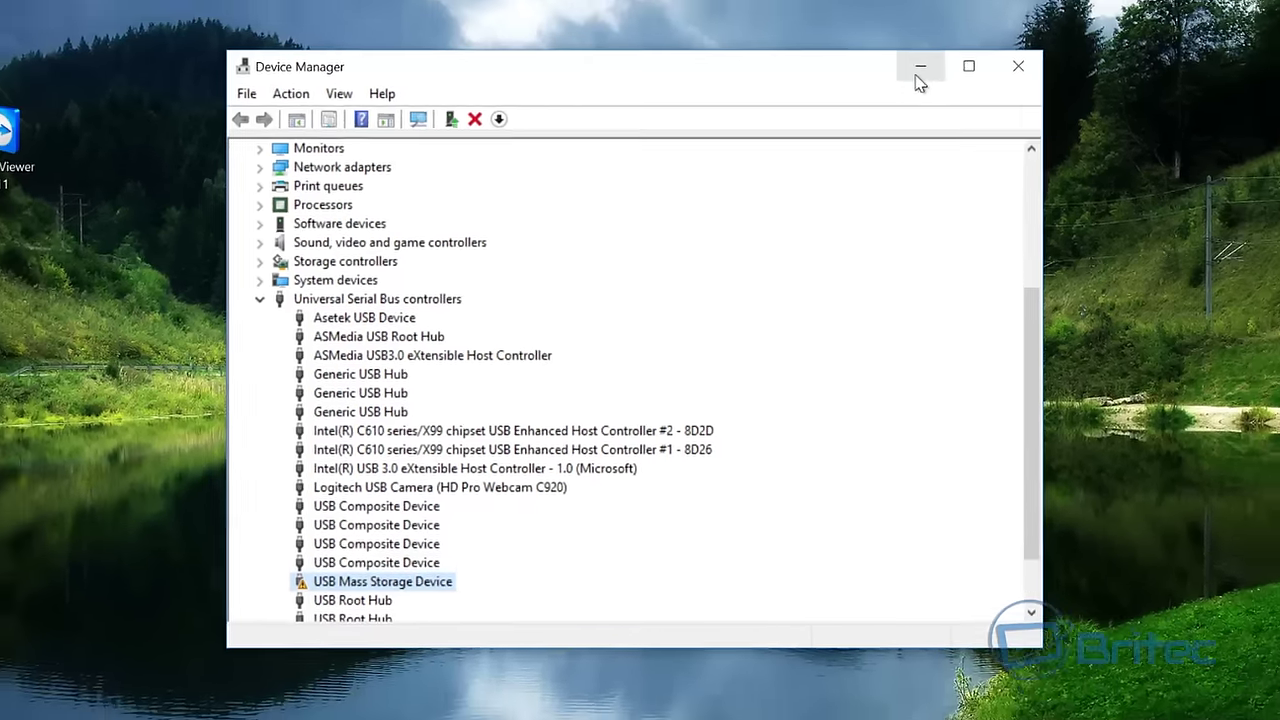
{"action": "left_click", "coordinate": [920, 80]}
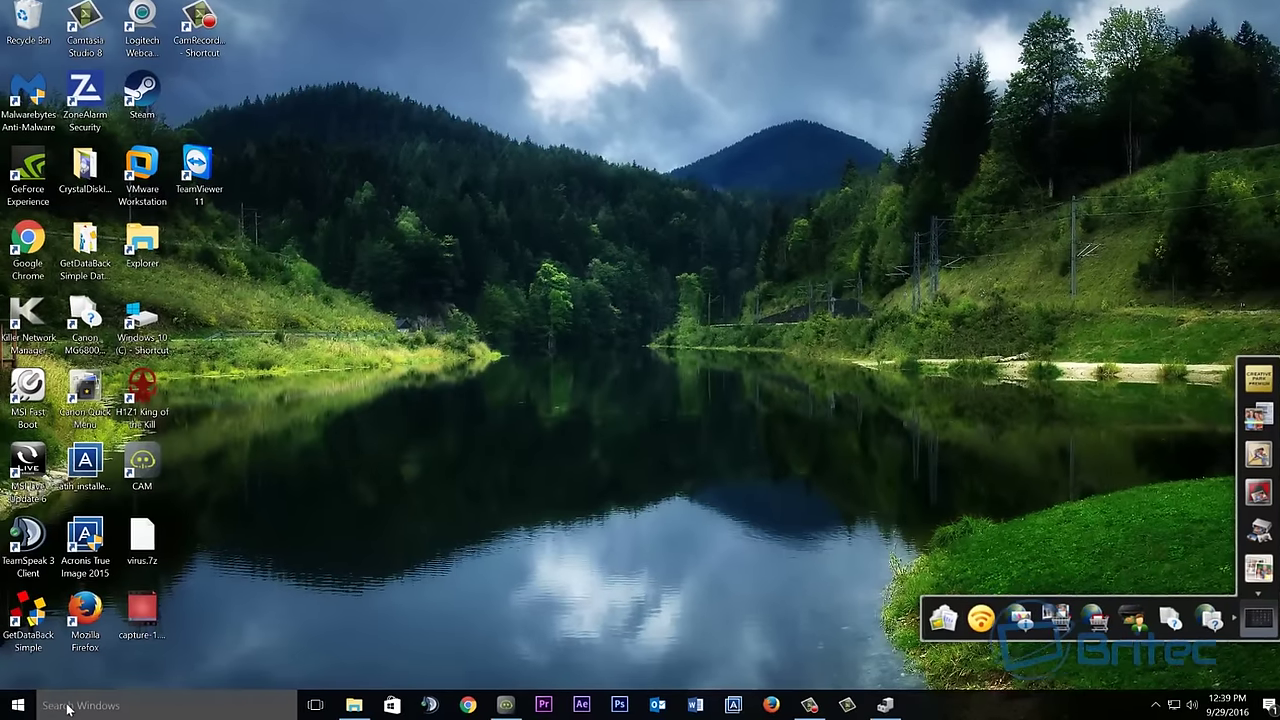
Search Windows for Troubleshooting and run the Hardware and Devices troubleshooter from Hardware and Sound with repairs applied automatically.
{"action": "left_click", "coordinate": [96, 702]}
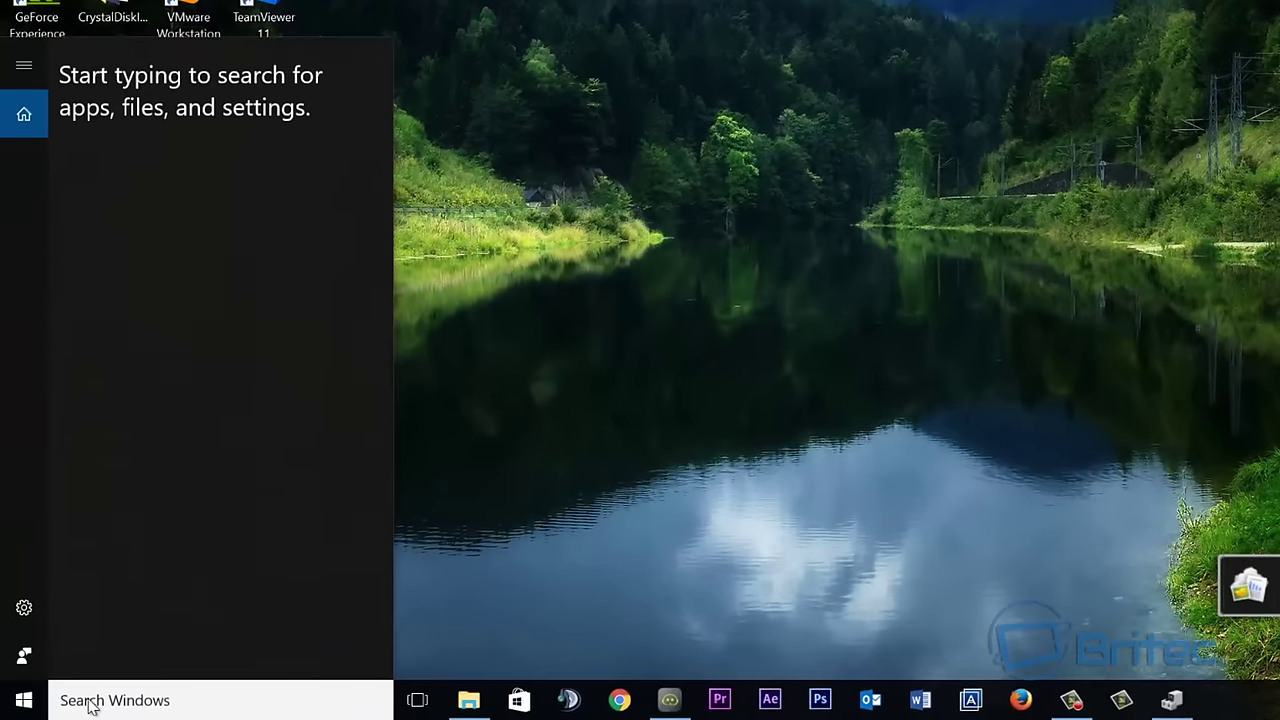
{"action": "type", "text": "trouble"}
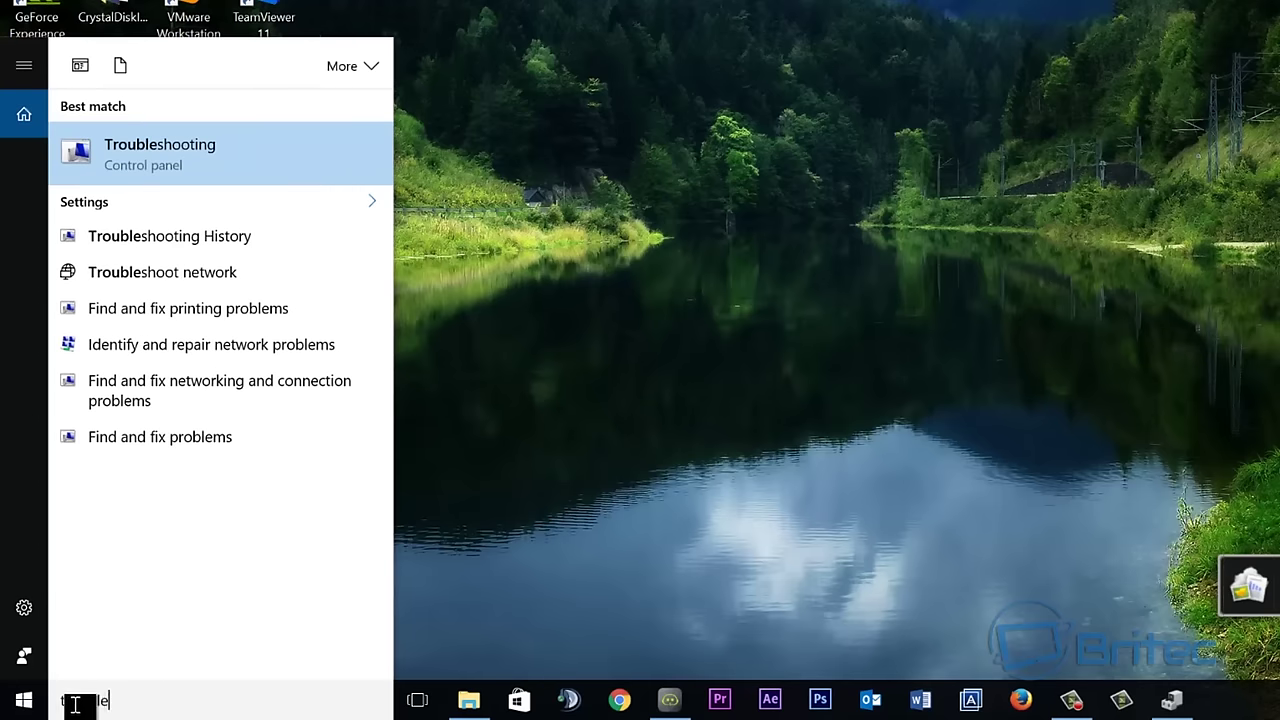
{"action": "left_click", "coordinate": [145, 155]}
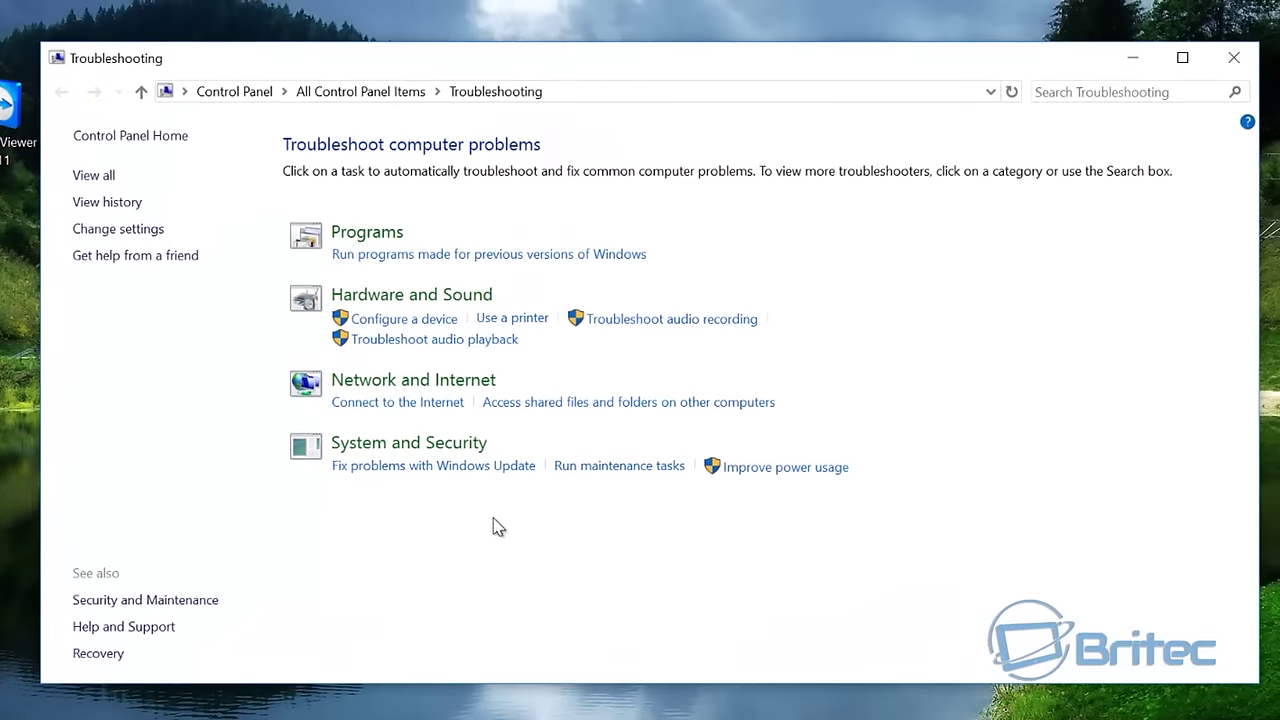
{"action": "left_click", "coordinate": [399, 297]}
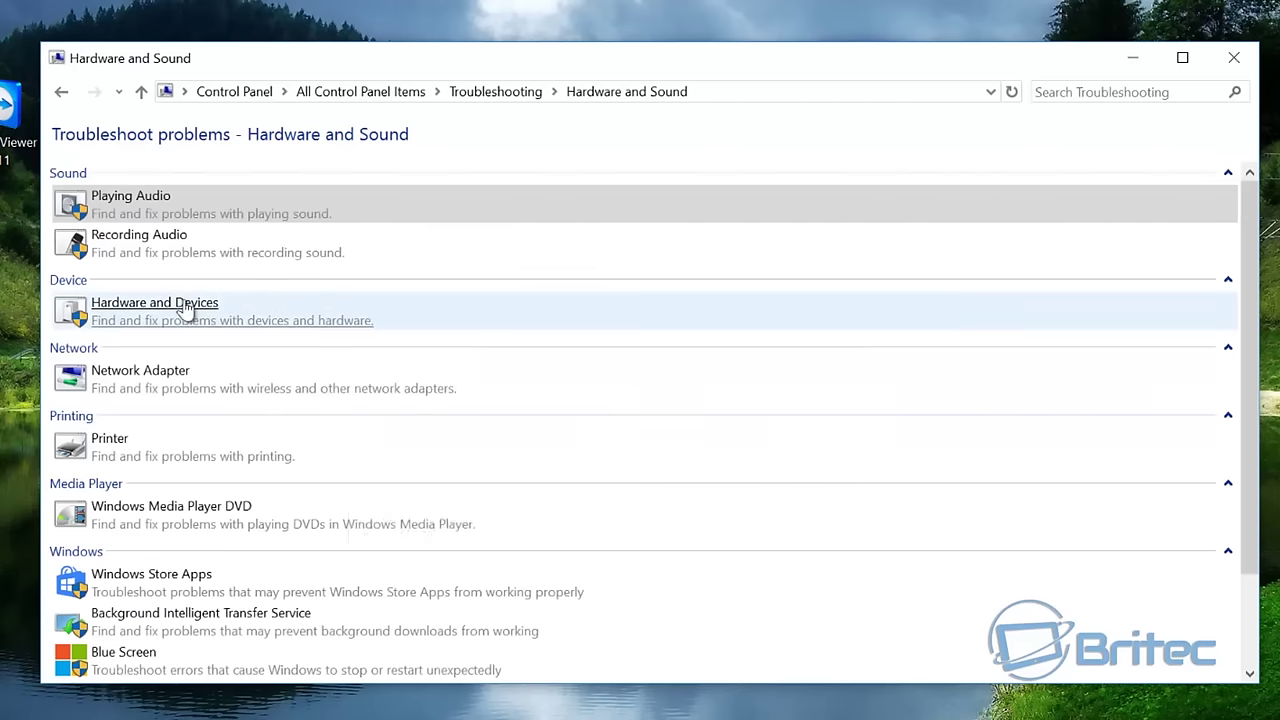
{"action": "left_click", "coordinate": [186, 306]}
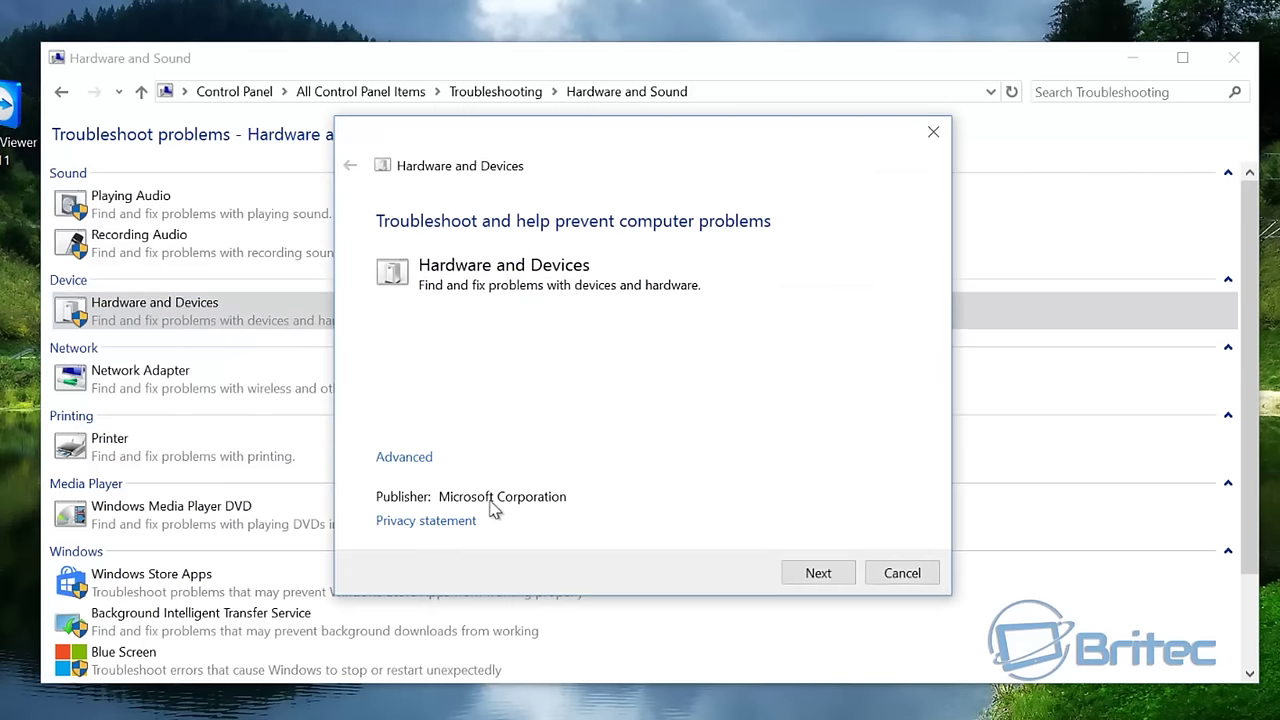
{"action": "left_click", "coordinate": [420, 462]}
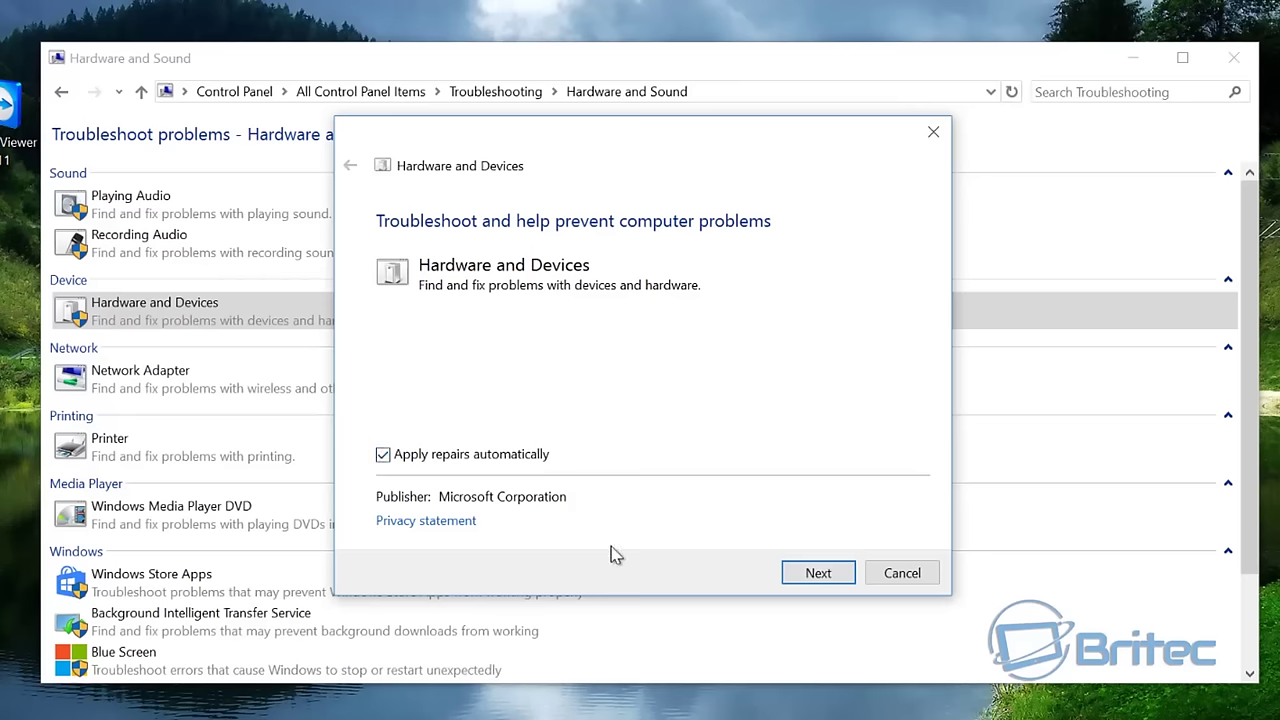
{"action": "left_click", "coordinate": [797, 574]}
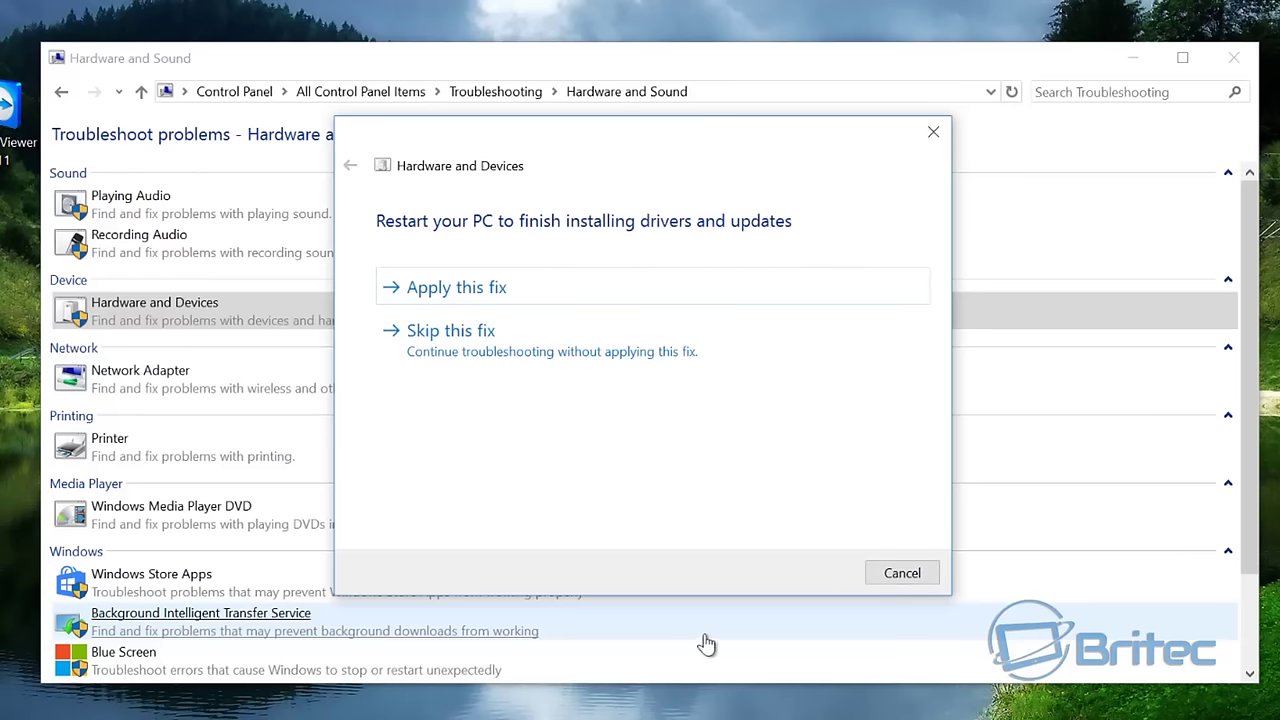
Apply the PC restart fix without restarting yet, and enable automatic checking for the newest drivers on Windows Update.
{"action": "left_click", "coordinate": [493, 290]}
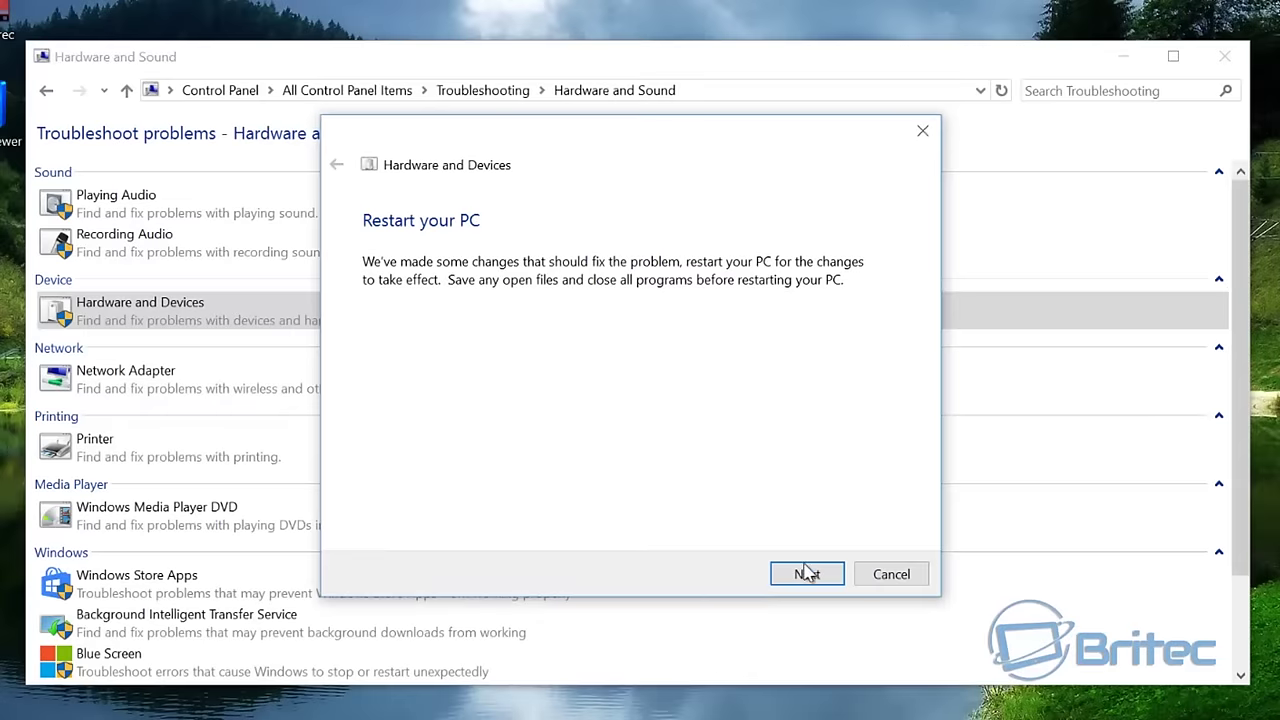
{"action": "left_click", "coordinate": [807, 580]}
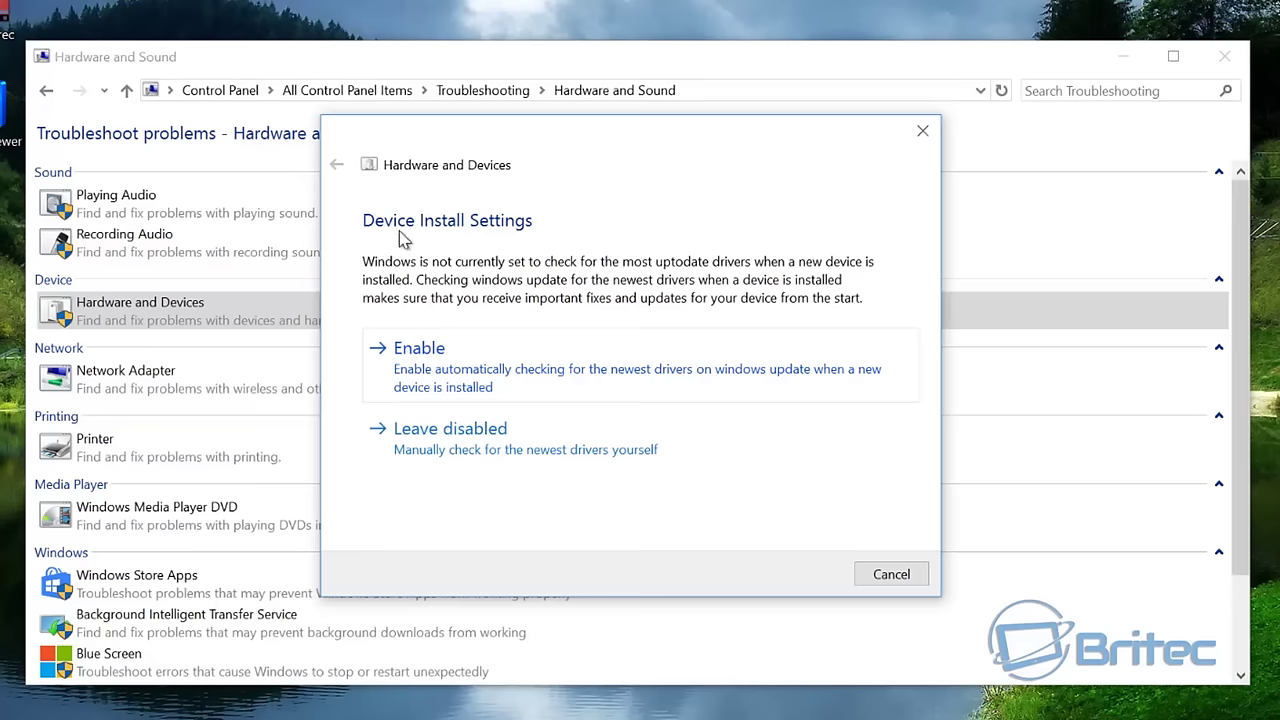
{"action": "left_click", "coordinate": [468, 373]}
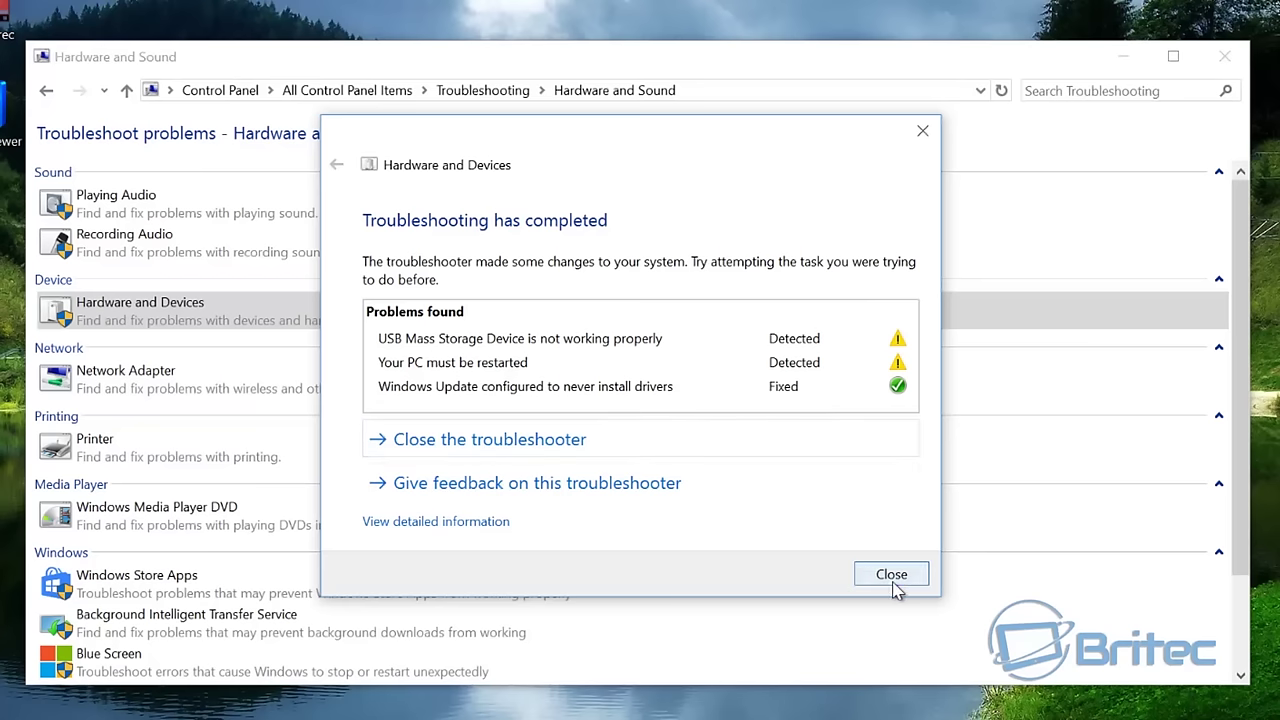
View the detailed report of the Hardware and Devices troubleshooting.
{"action": "left_click", "coordinate": [478, 522]}
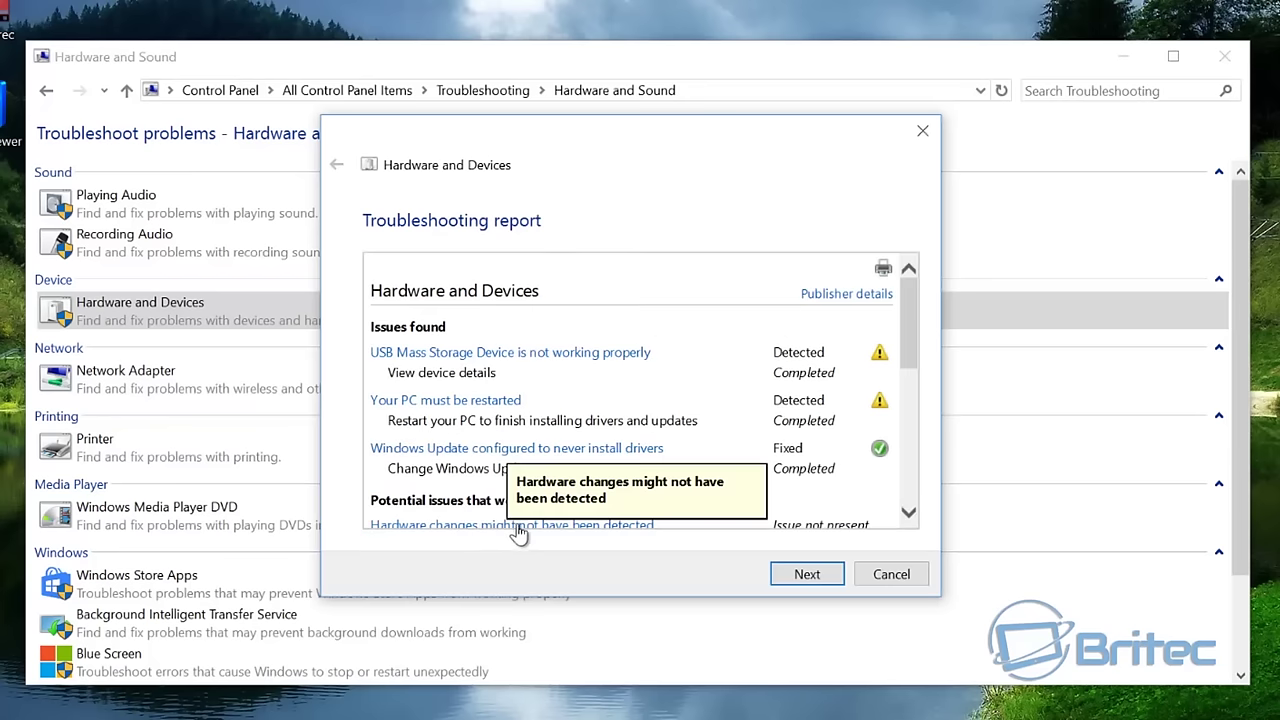
Read through the troubleshooting report to its end and close both the troubleshooter and the Hardware and Sound window.
{"action": "scroll", "coordinate": [893, 445], "scroll_direction": "down", "scroll_amount": 5}
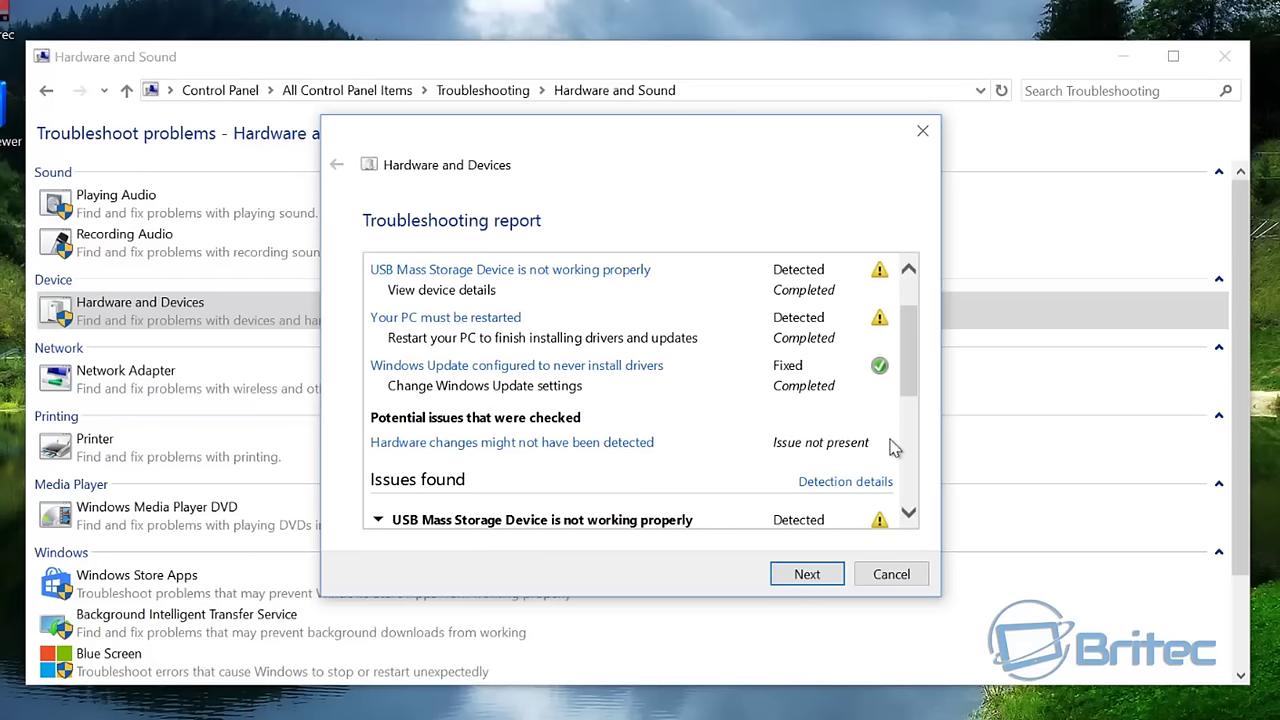
{"action": "scroll", "coordinate": [893, 452], "scroll_direction": "down", "scroll_amount": 3}
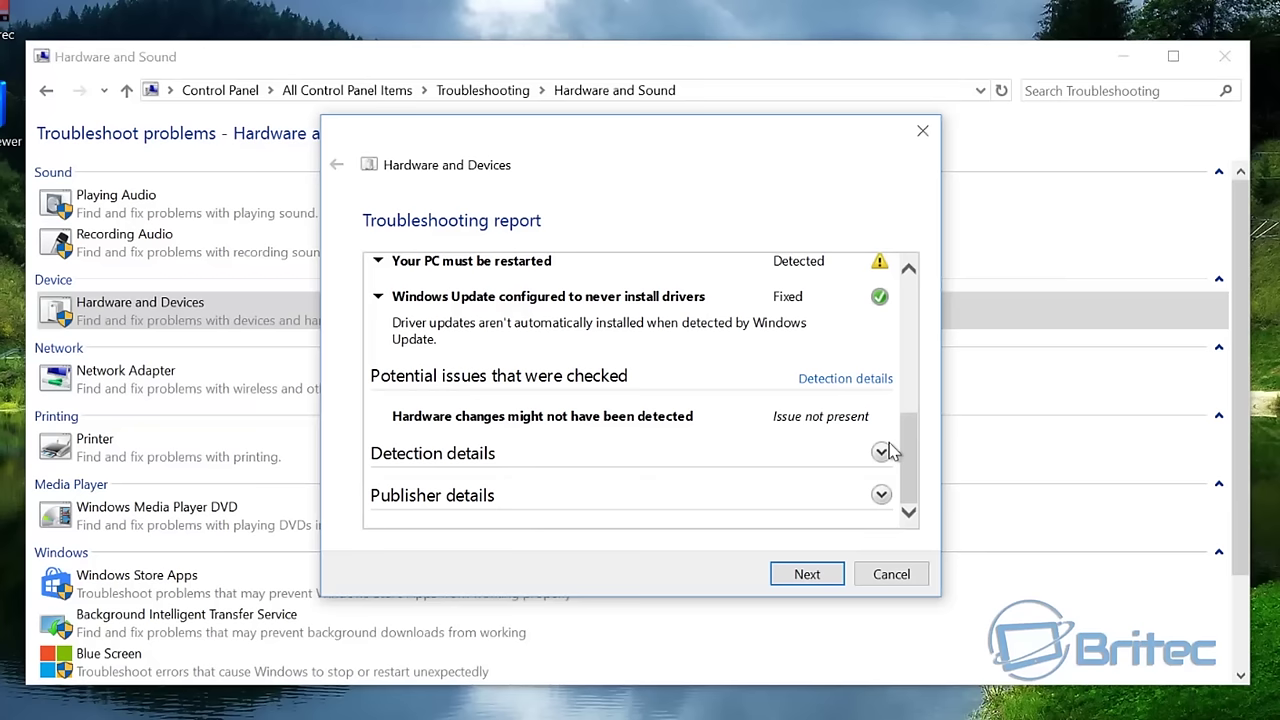
{"action": "scroll", "coordinate": [890, 450], "scroll_direction": "up", "scroll_amount": 1}
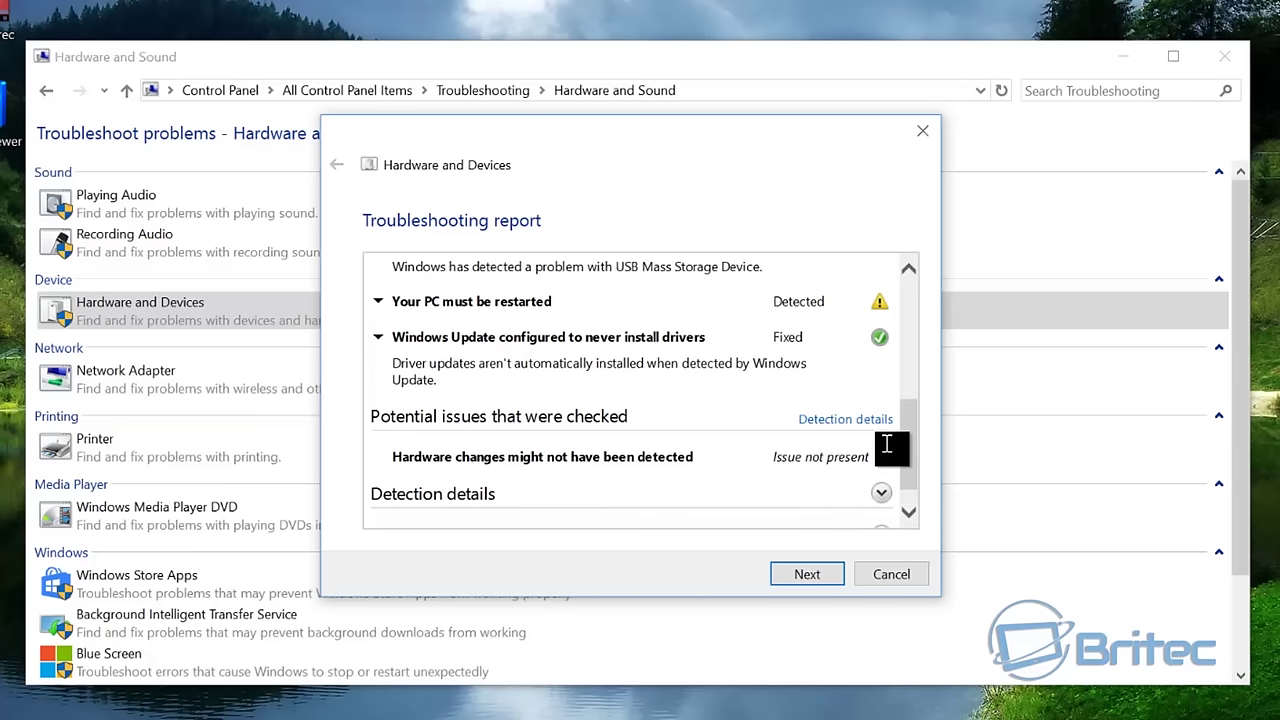
{"action": "scroll", "coordinate": [889, 440], "scroll_direction": "up", "scroll_amount": 1}
{"action": "scroll", "coordinate": [888, 460], "scroll_direction": "down", "scroll_amount": 2}
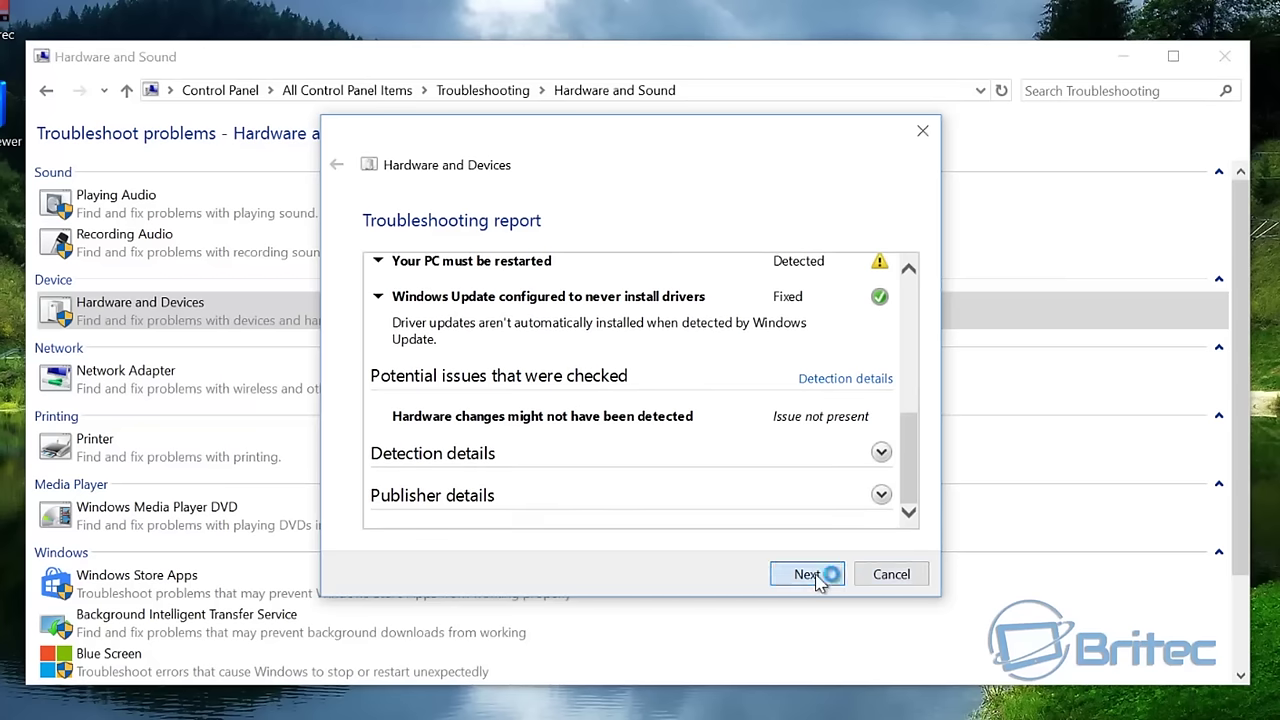
{"action": "left_click", "coordinate": [814, 573]}
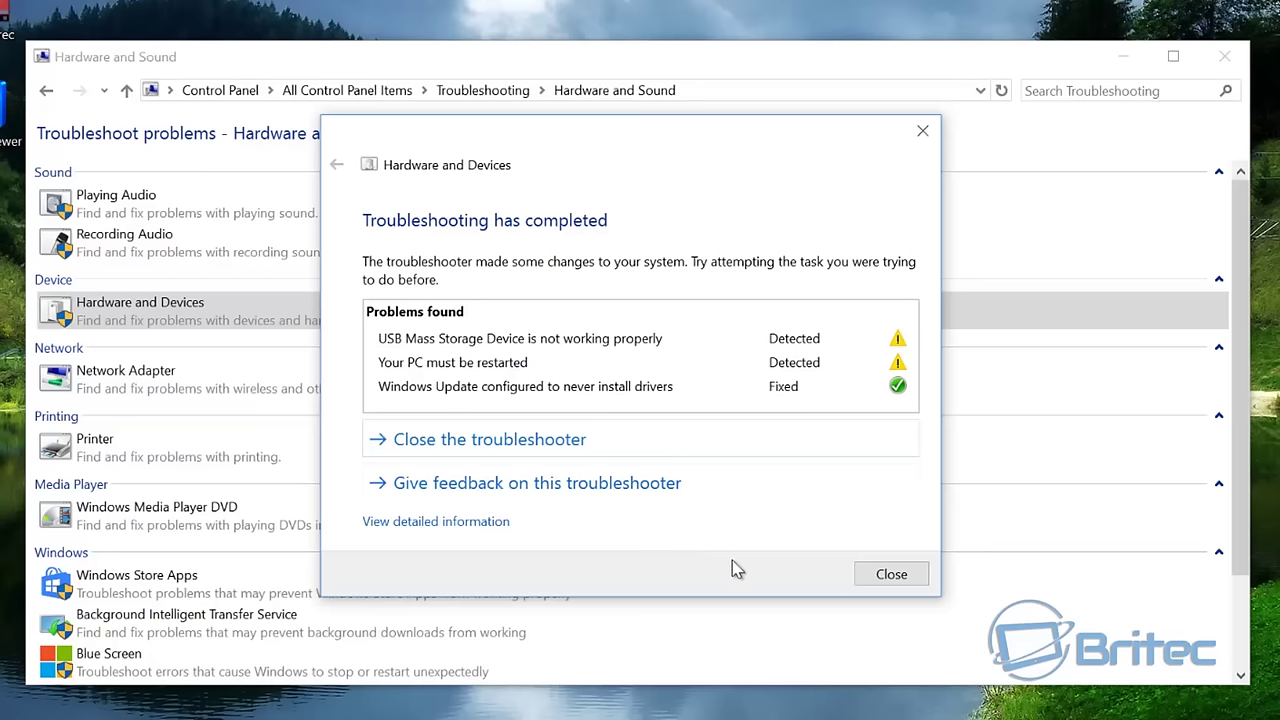
{"action": "left_click", "coordinate": [889, 574]}
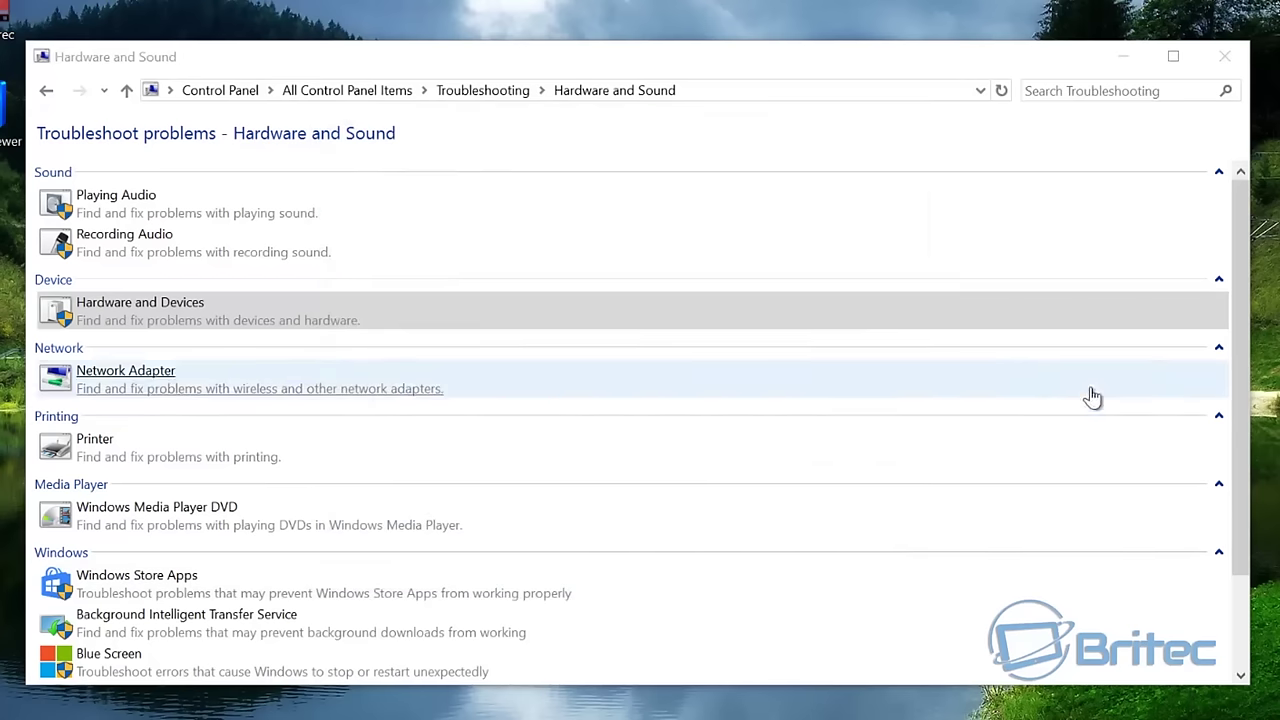
{"action": "left_click", "coordinate": [1224, 56]}
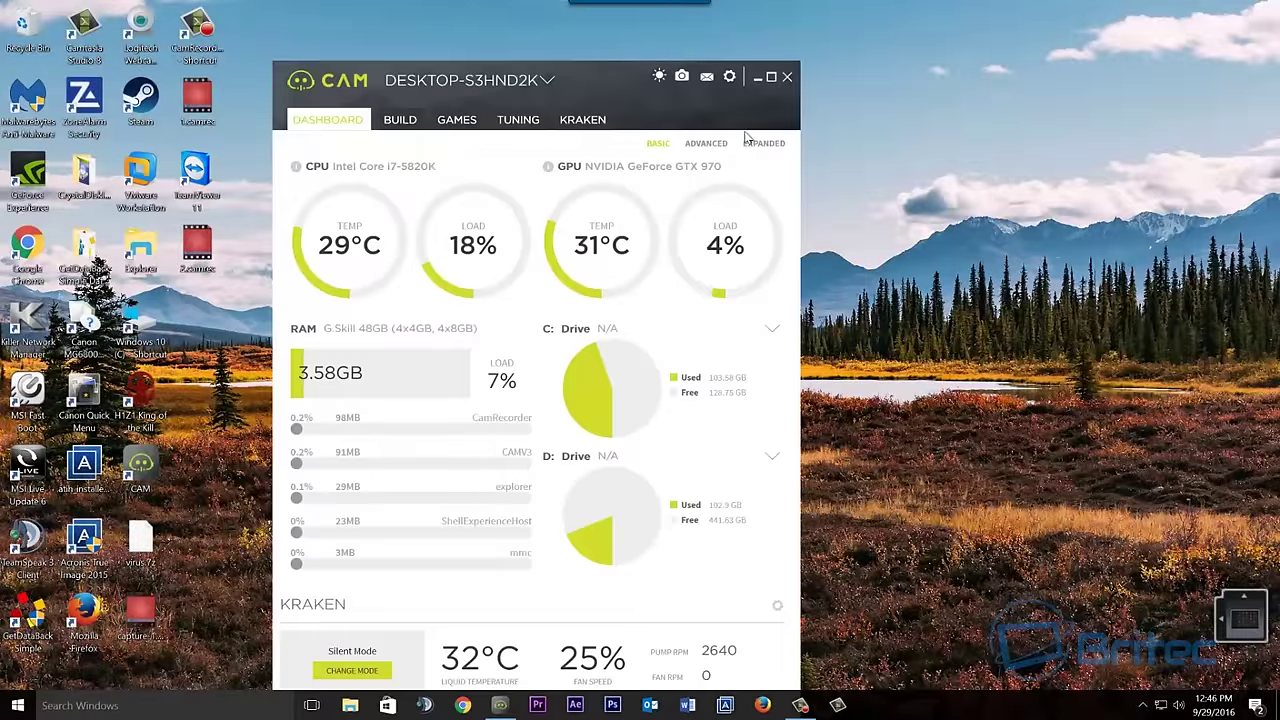
Minimise the CAM window, open Device Manager and expand Universal Serial Bus controllers to check the USB devices.
{"action": "left_click", "coordinate": [757, 77]}
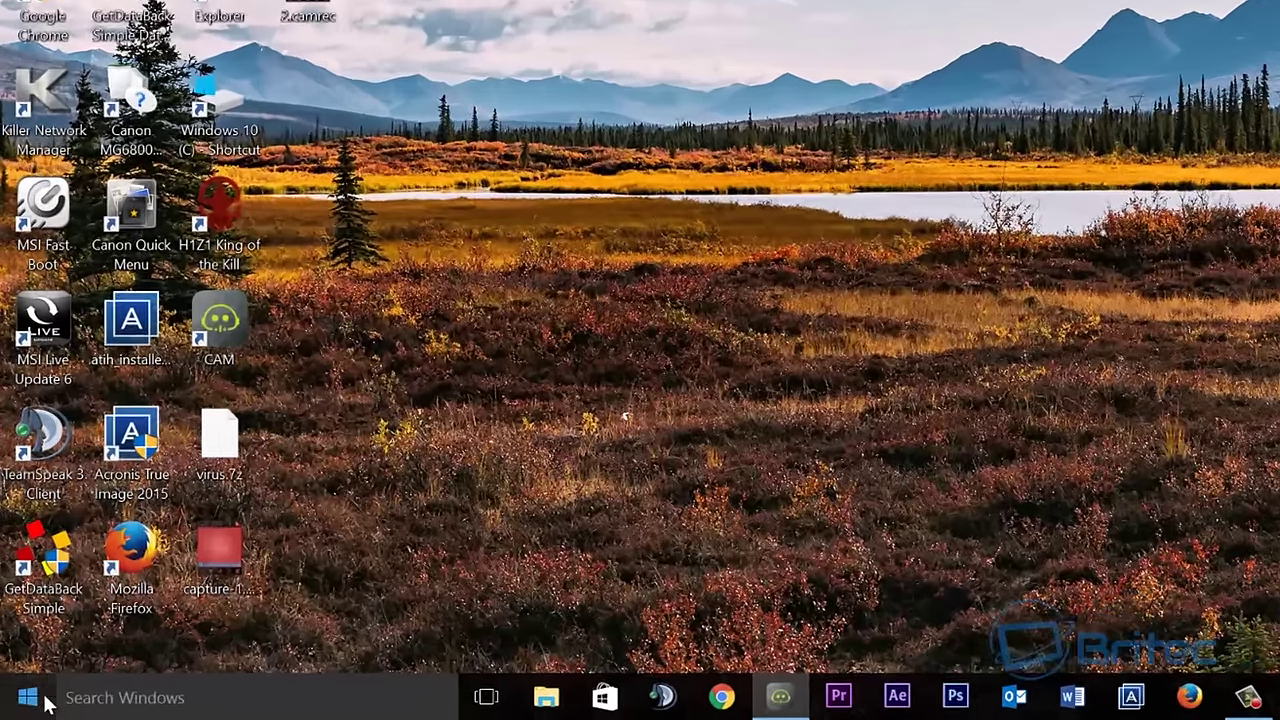
{"action": "right_click", "coordinate": [20, 705]}
{"action": "left_click", "coordinate": [154, 198]}
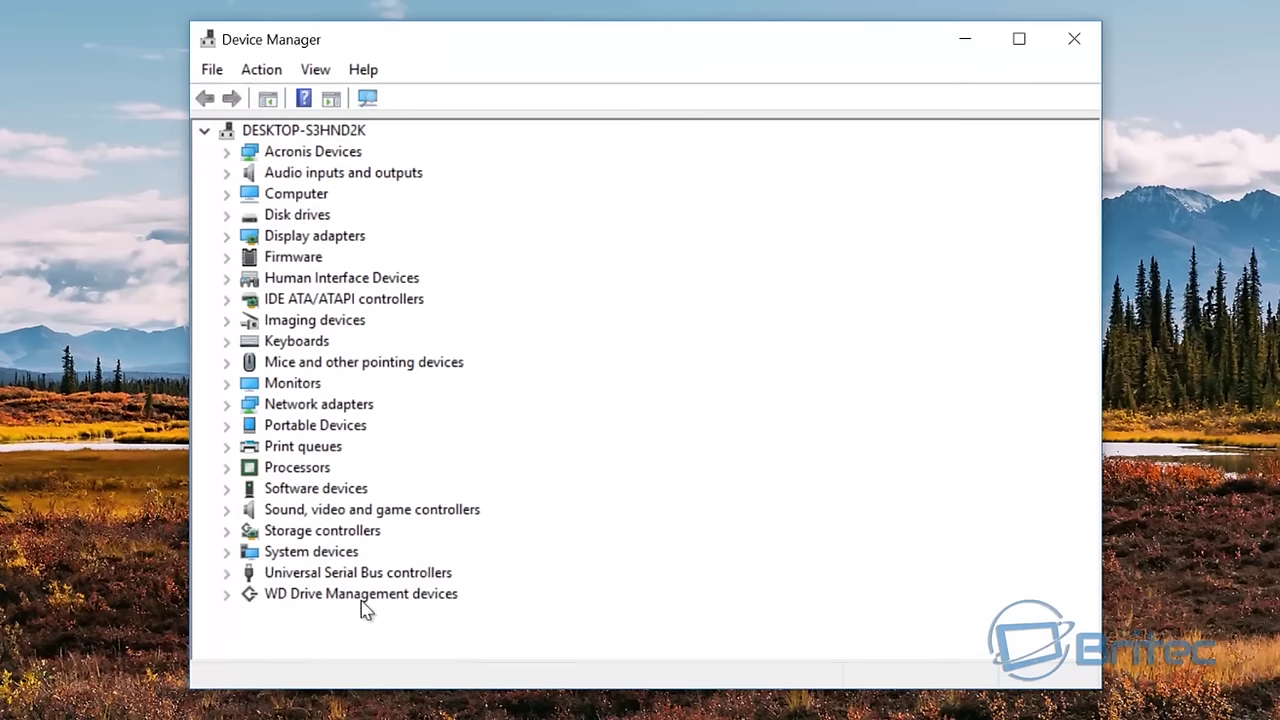
{"action": "left_click", "coordinate": [227, 574]}
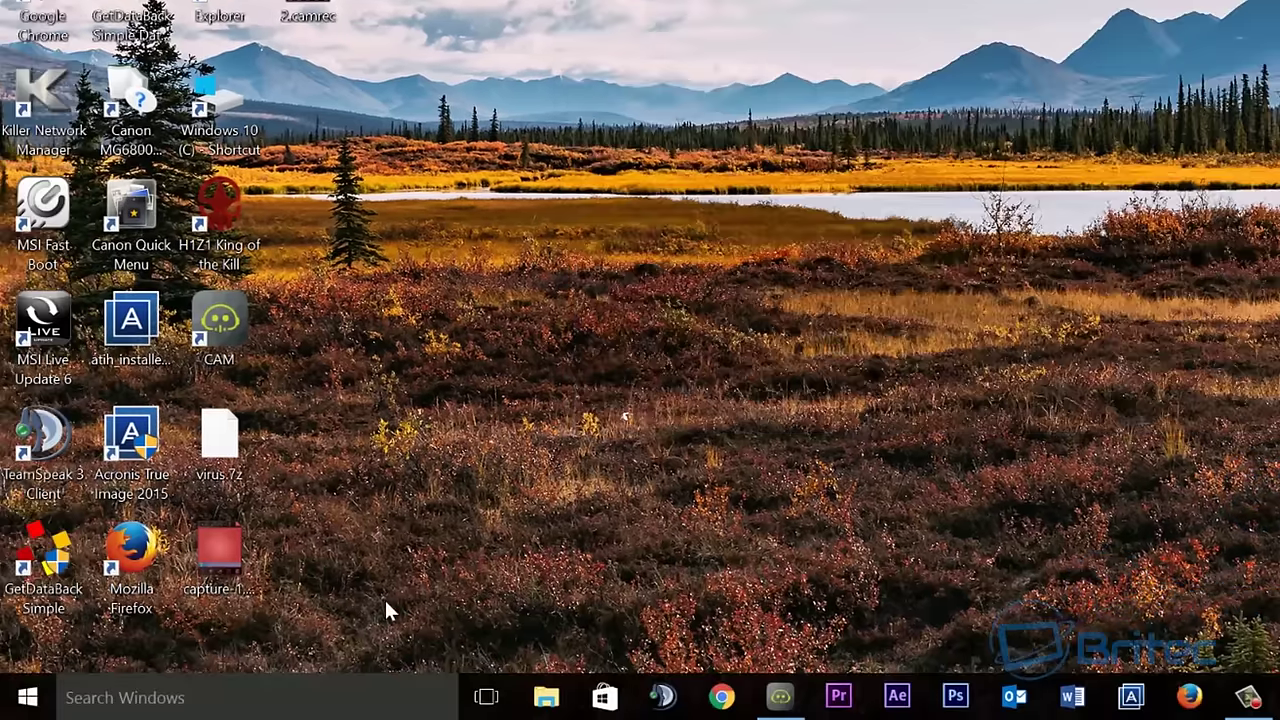
Open File Explorer to check Local Disk (E:) under Devices and drives, closing the window when done.
{"action": "right_click", "coordinate": [28, 700]}
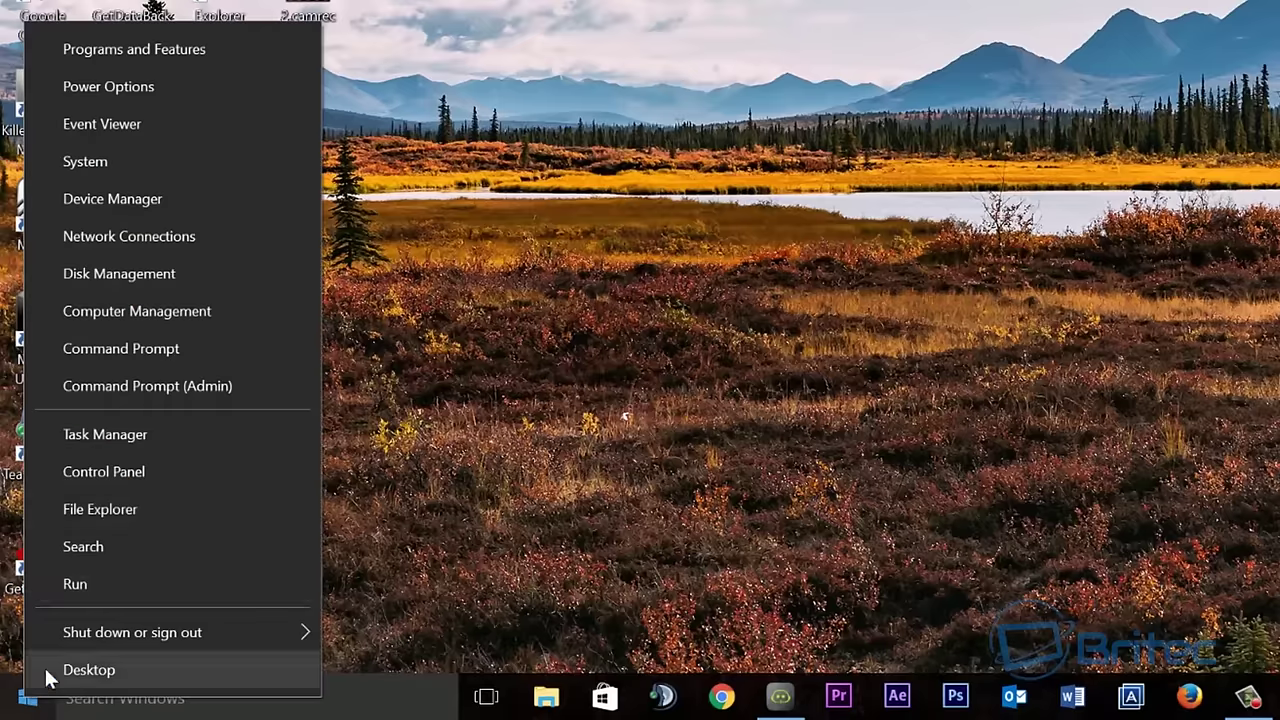
{"action": "left_click", "coordinate": [129, 505]}
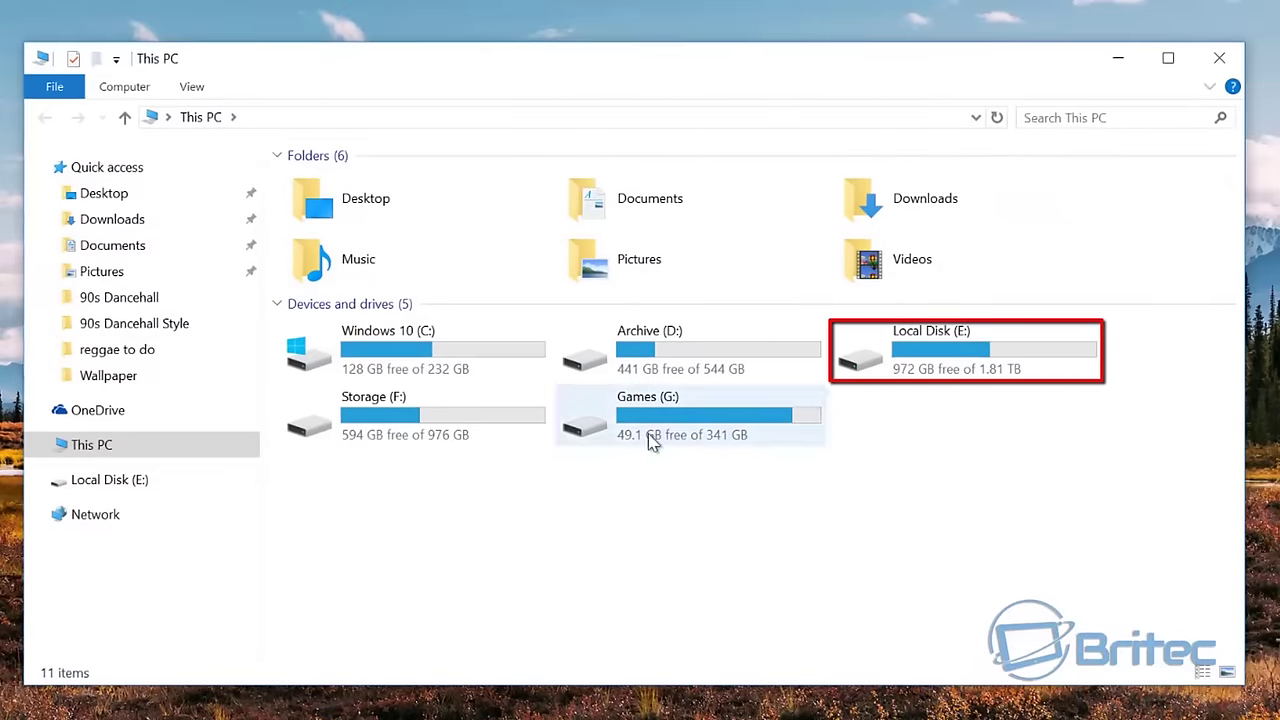
{"action": "left_click", "coordinate": [975, 364]}
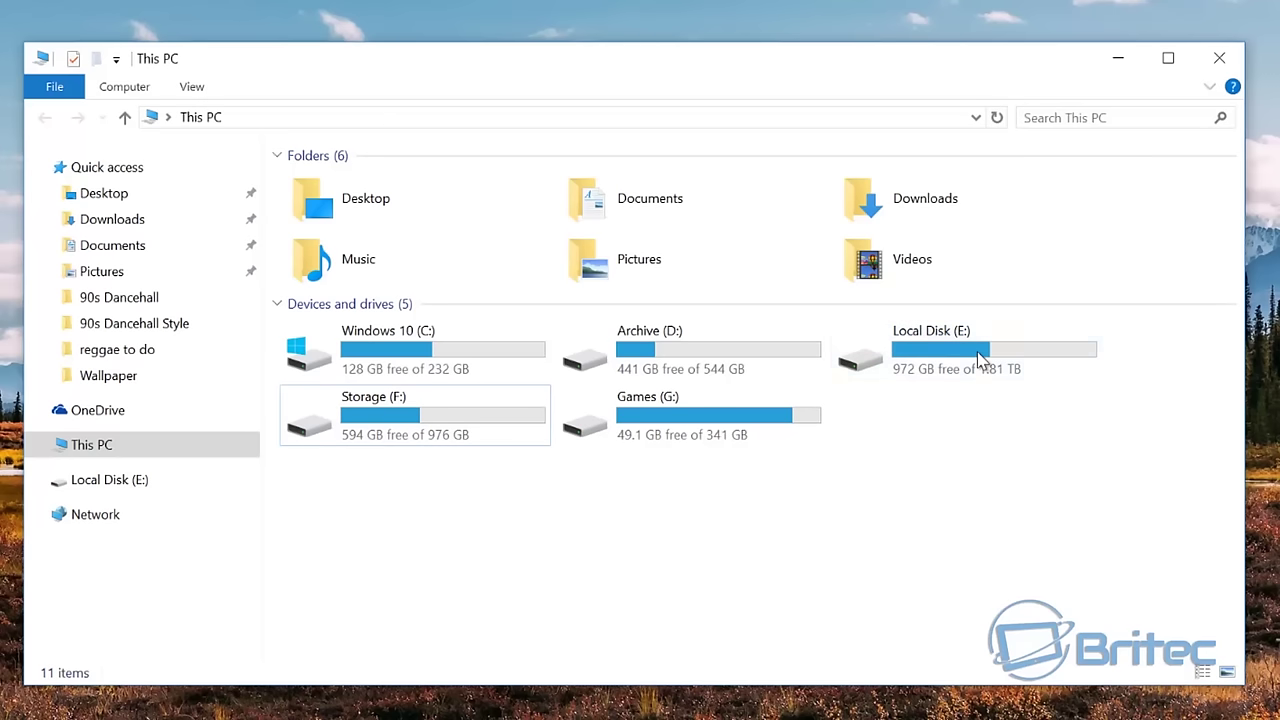
{"action": "left_click", "coordinate": [1219, 60]}
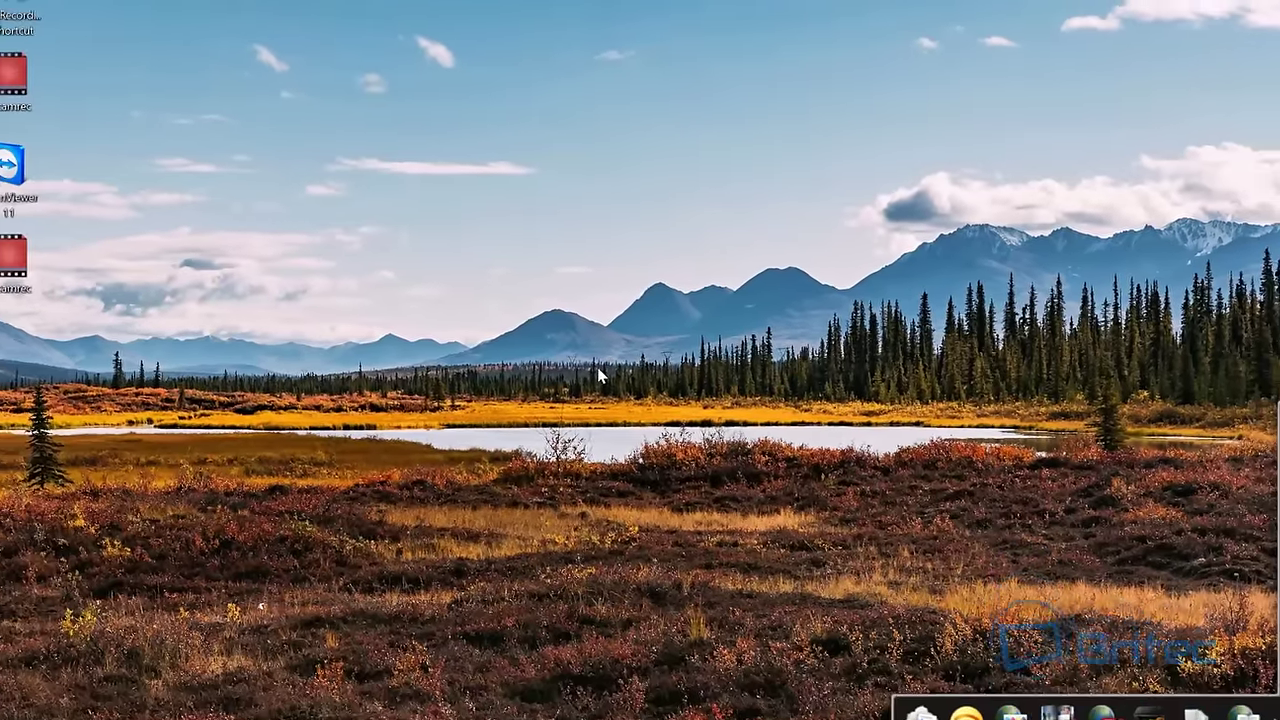